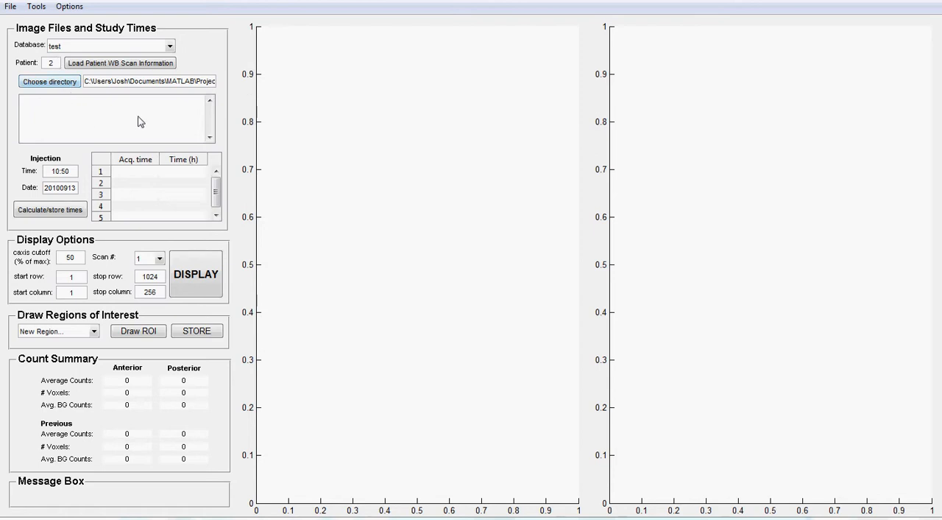
# - Set the image directory to the Planar folder of test2 within JADA's Sample patients
pyautogui.click(47, 81)
pyautogui.moveTo(496, 210); pyautogui.dragTo(433, 17)
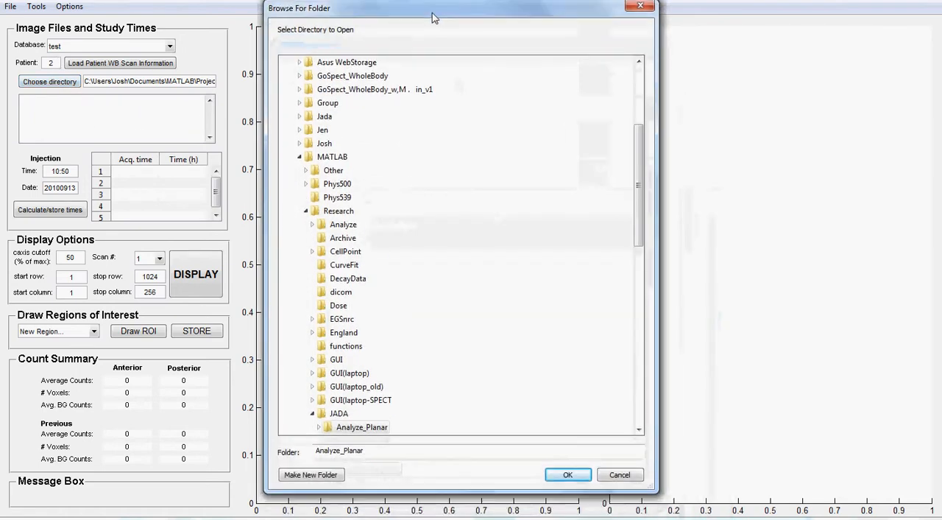
pyautogui.moveTo(638, 156); pyautogui.dragTo(651, 234)
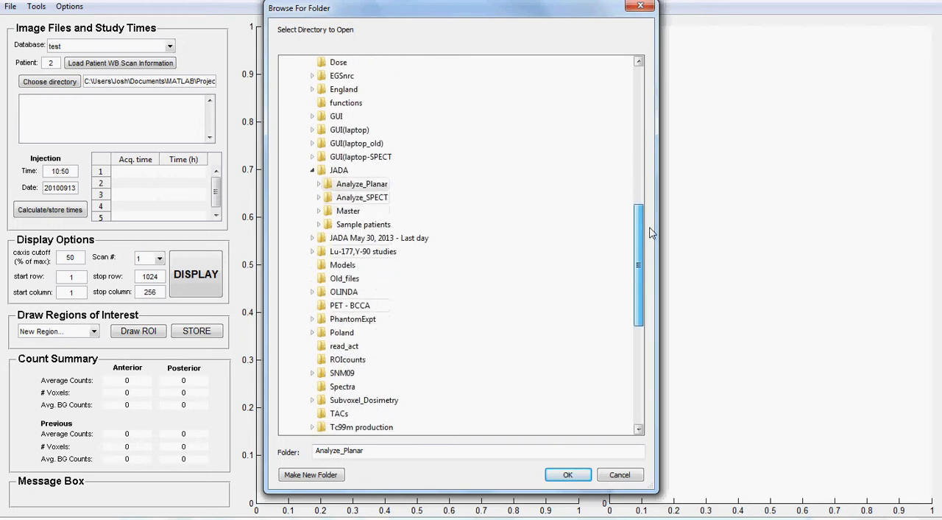
pyautogui.doubleClick(363, 228)
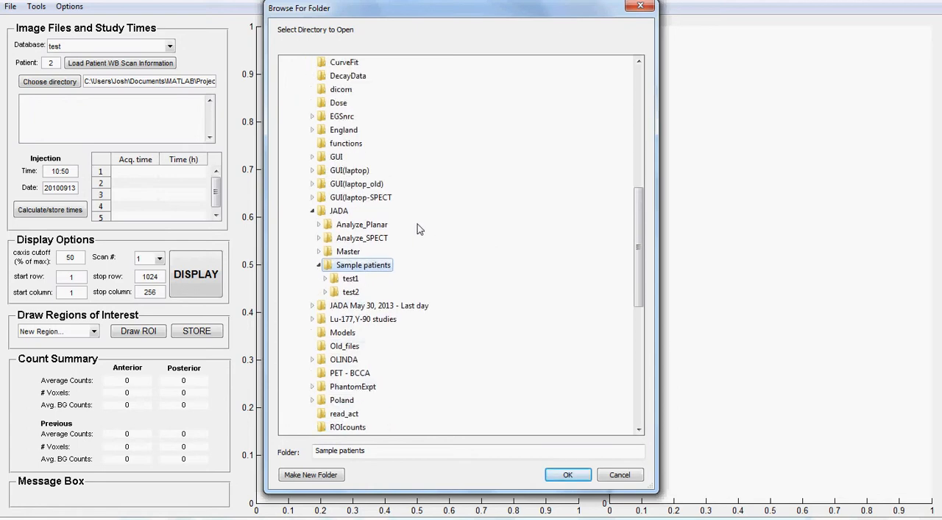
pyautogui.doubleClick(350, 292)
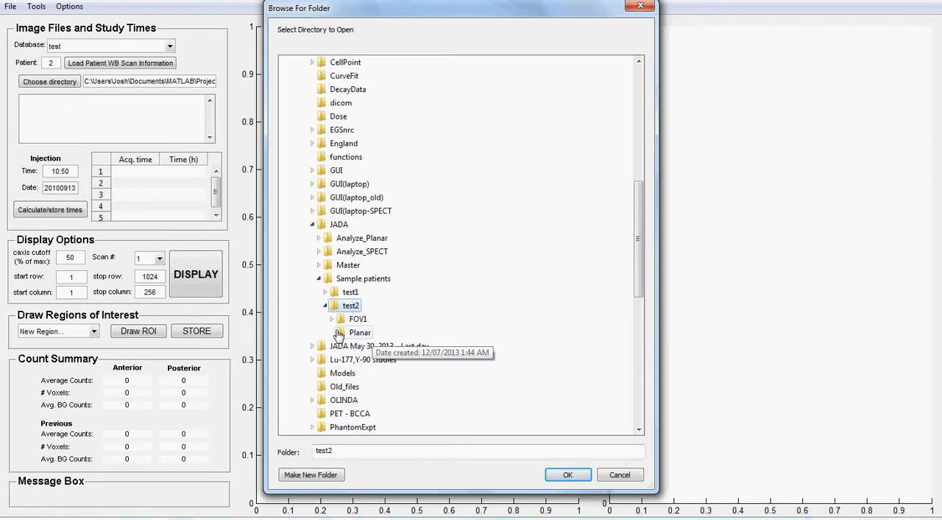
pyautogui.click(360, 333)
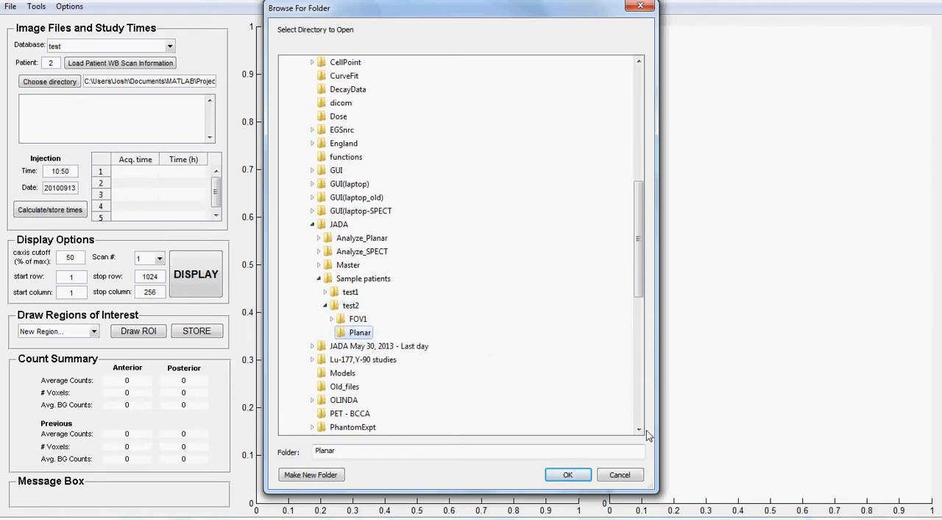
pyautogui.click(568, 475)
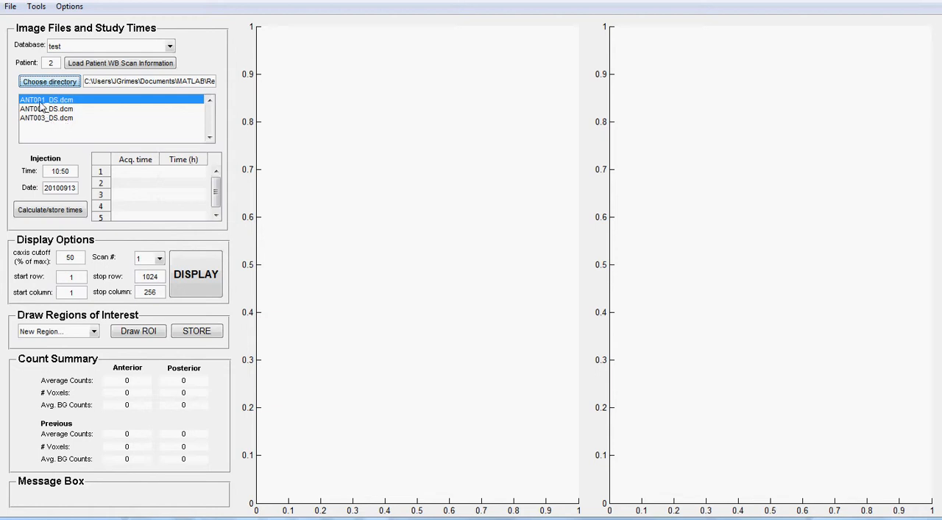
# - Load ANT001_DS.dcm as emission scan number 1 with the Ant./Post. view and energy window 1
pyautogui.click(41, 103)
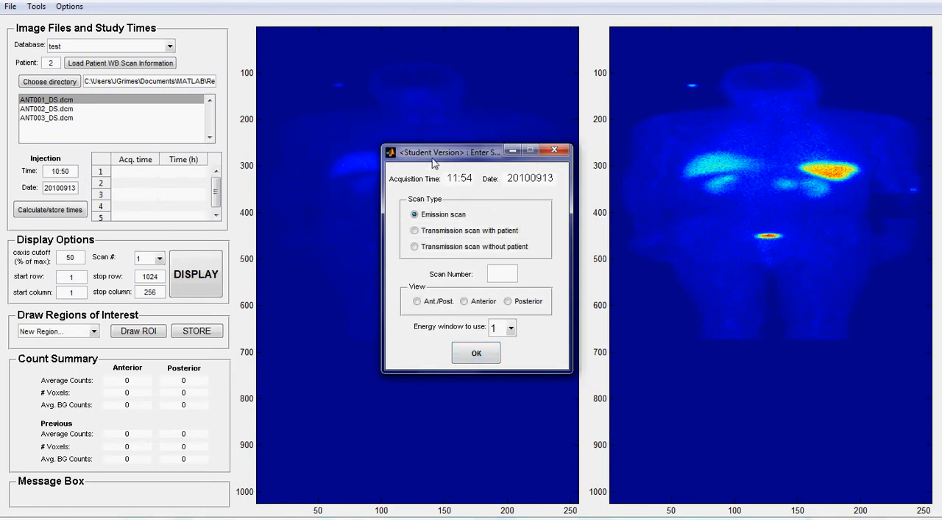
pyautogui.moveTo(435, 157); pyautogui.dragTo(498, 181)
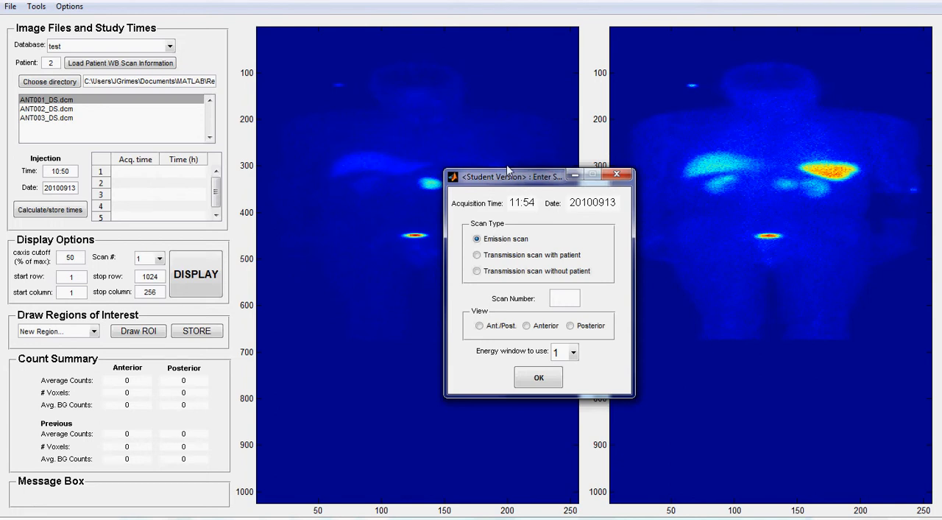
pyautogui.moveTo(511, 174); pyautogui.dragTo(481, 135)
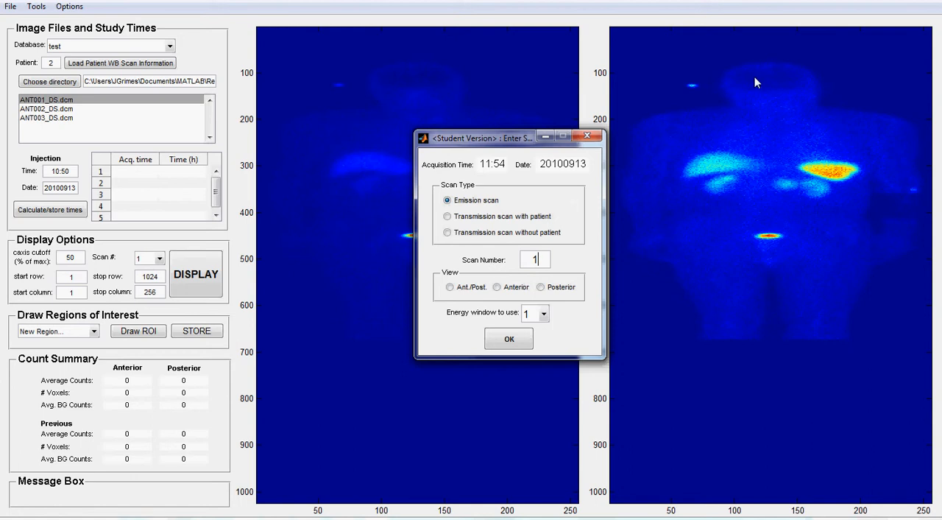
pyautogui.click(465, 289)
pyautogui.click(544, 315)
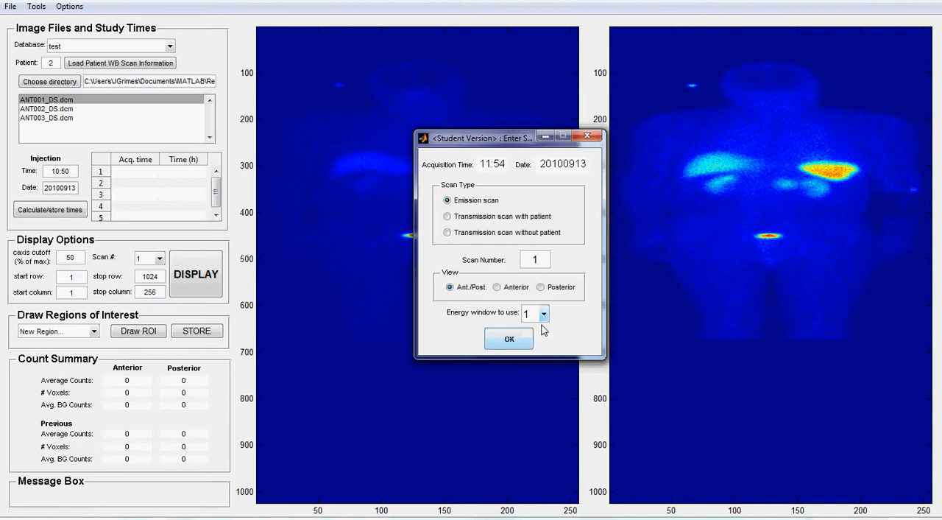
pyautogui.click(514, 340)
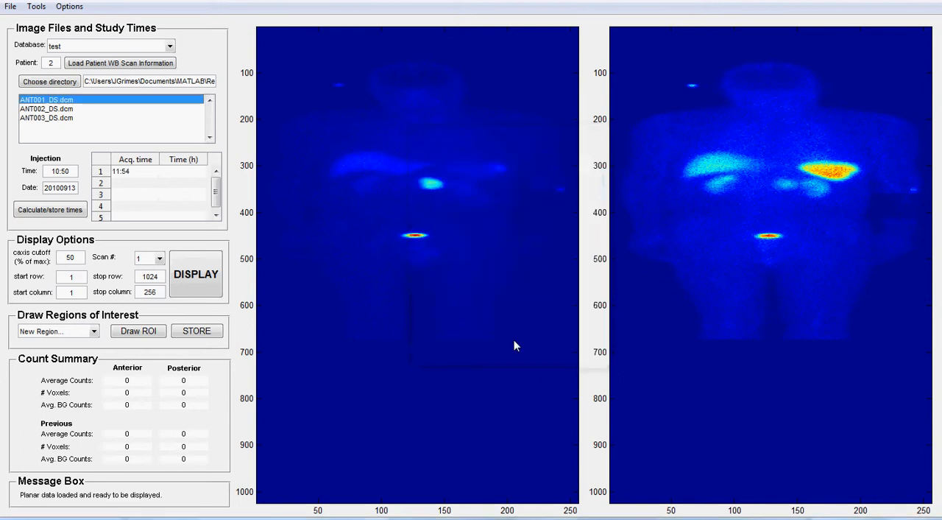
# - Load ANT002_DS.dcm as emission scan number 2 with the Ant./Post. view
pyautogui.click(46, 108)
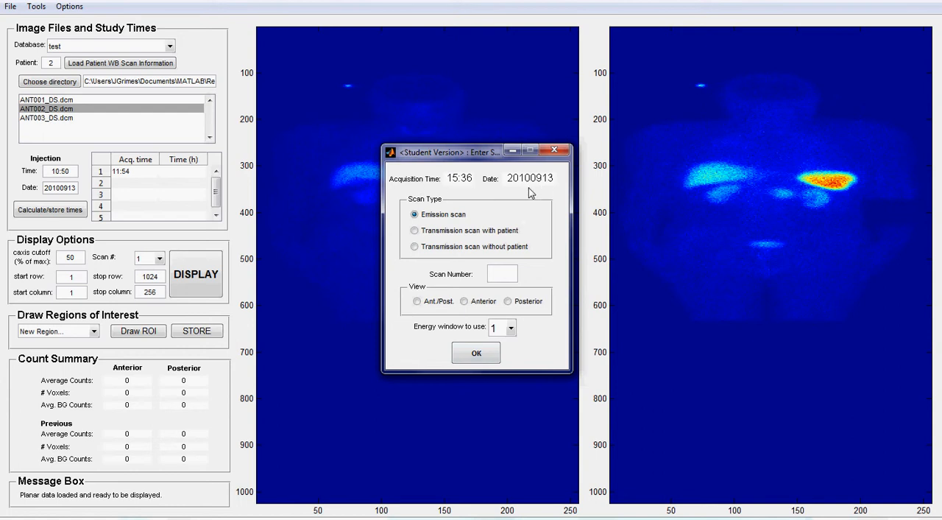
pyautogui.click(499, 271)
pyautogui.write('2')
pyautogui.click(434, 301)
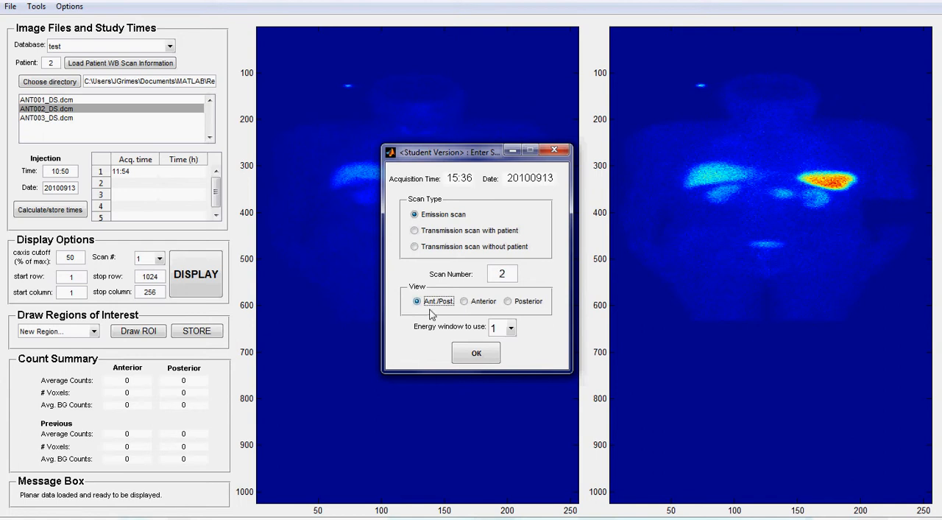
pyautogui.click(475, 355)
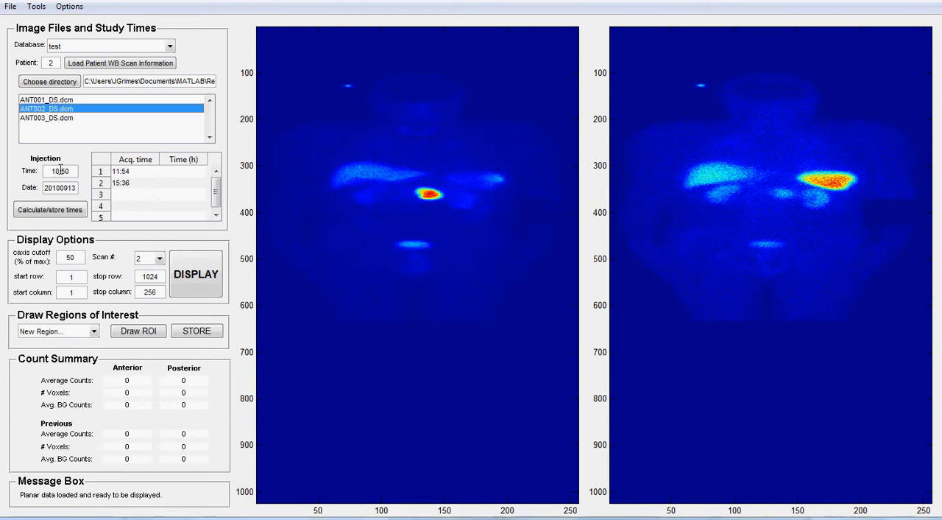
# - Load ANT003_DS.dcm as emission scan number 3 with the Ant./Post. view and calculate and store the scan times
pyautogui.click(37, 117)
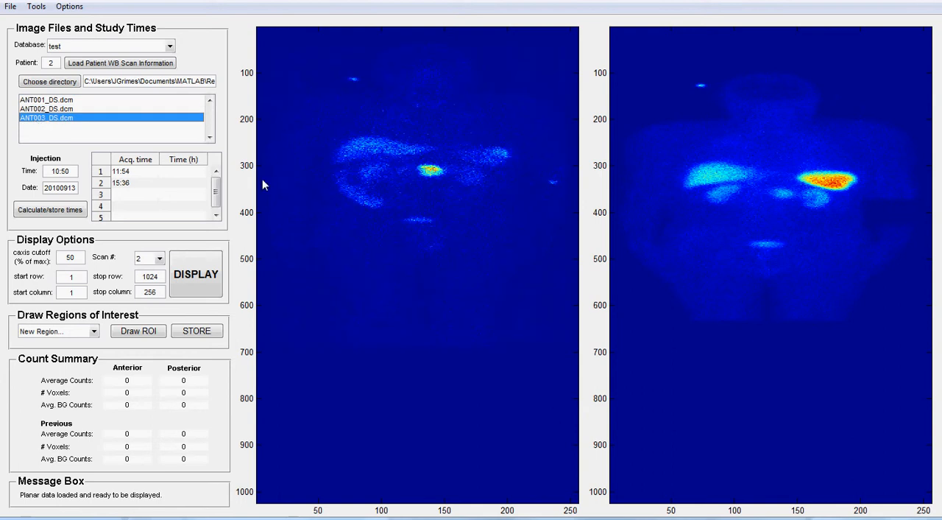
pyautogui.click(430, 213)
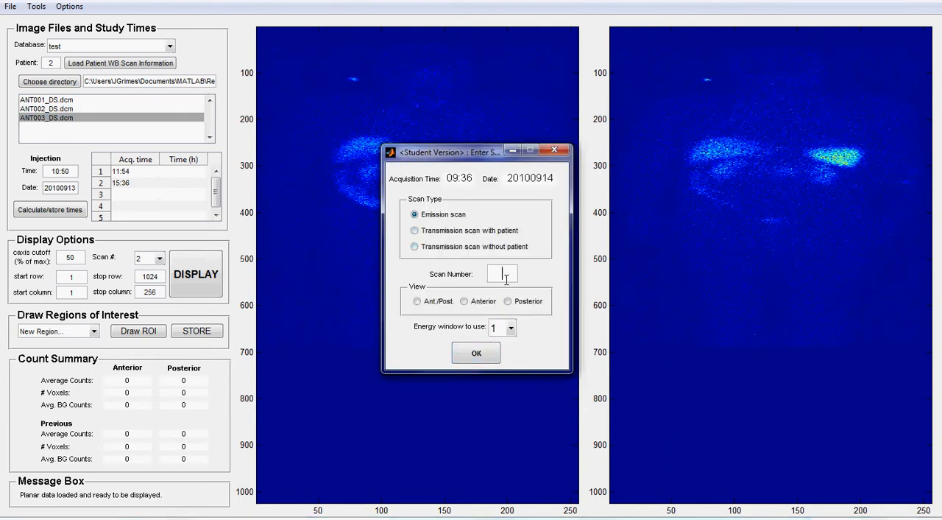
pyautogui.click(440, 303)
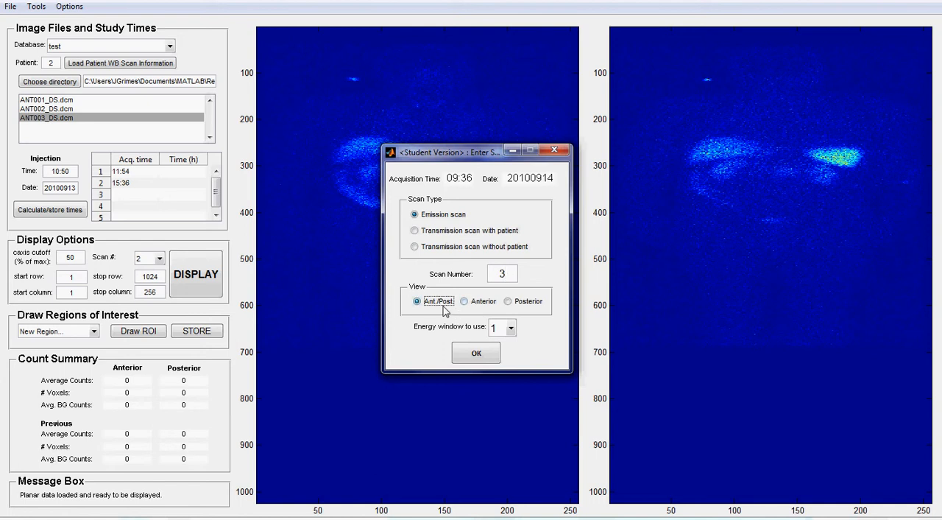
pyautogui.click(480, 353)
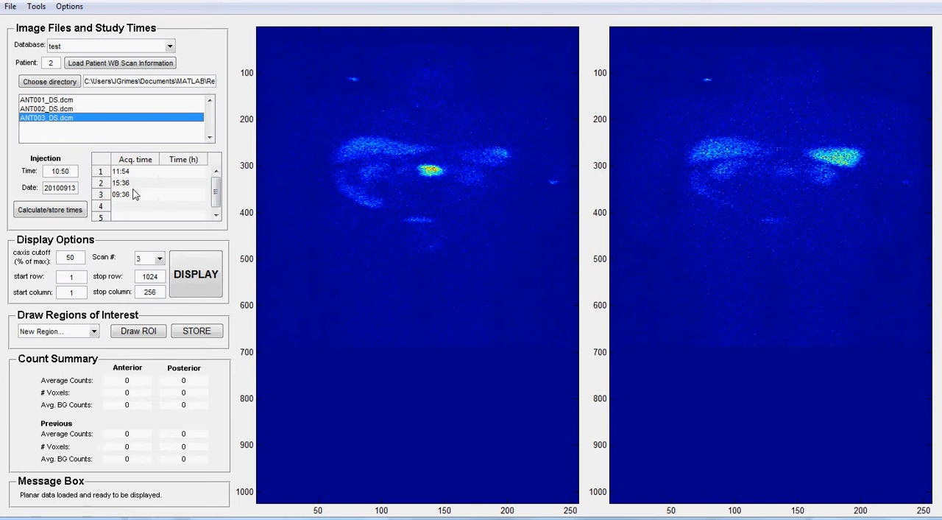
pyautogui.click(48, 211)
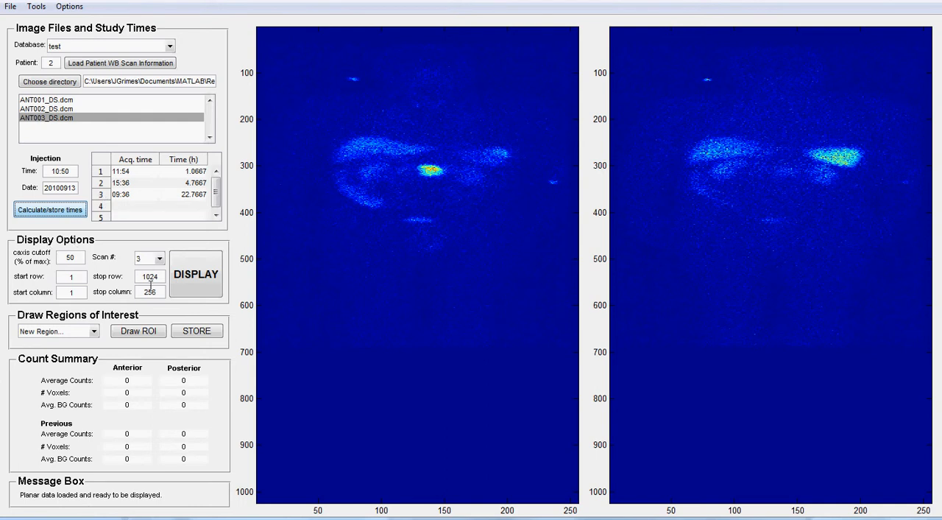
# - Display scan 1 with the stop row set to 400
pyautogui.click(157, 258)
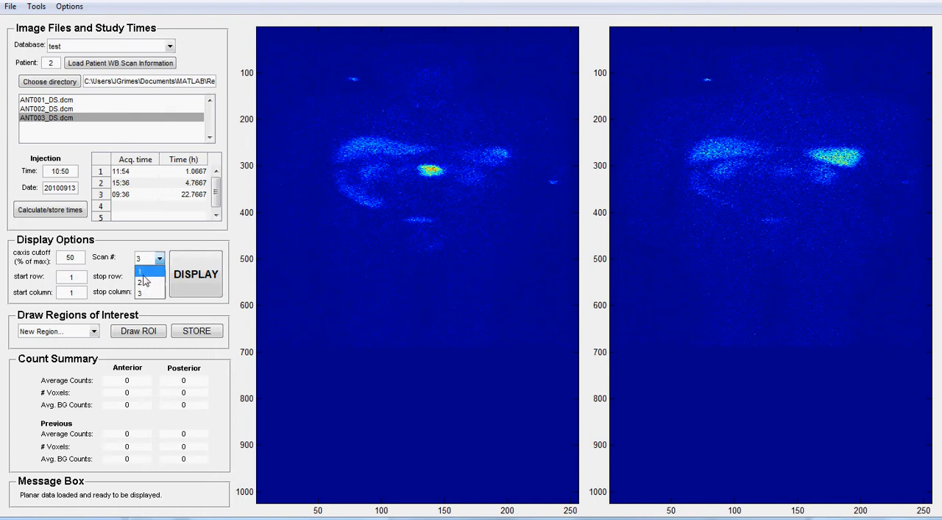
pyautogui.click(142, 272)
pyautogui.click(190, 280)
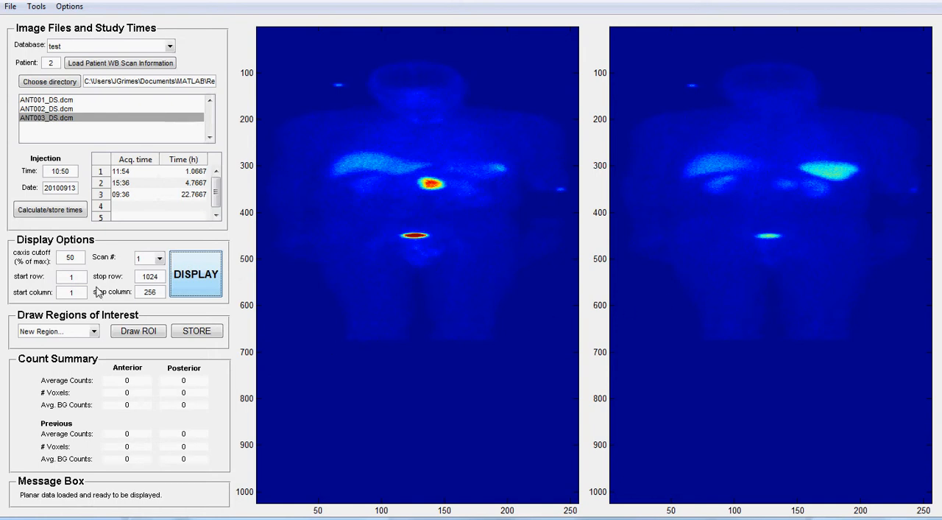
pyautogui.moveTo(161, 276); pyautogui.dragTo(133, 274)
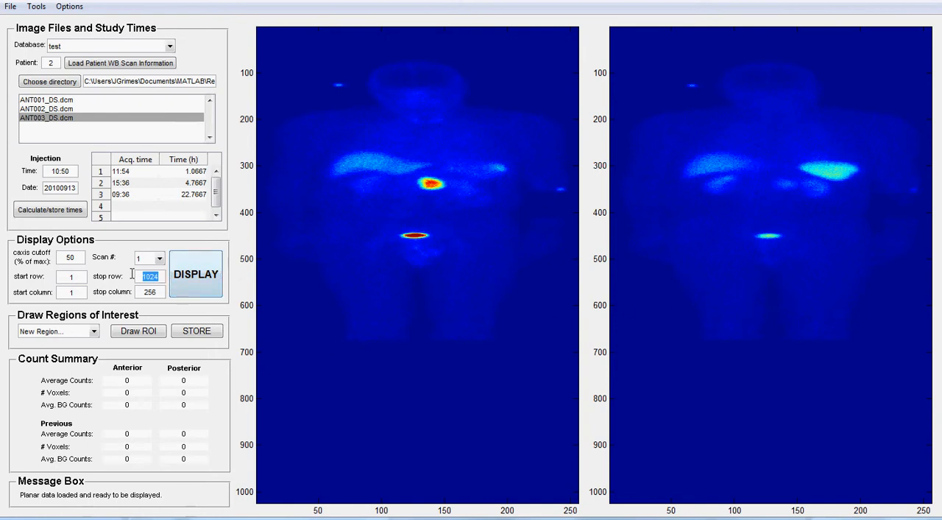
pyautogui.write('400')
pyautogui.click(195, 280)
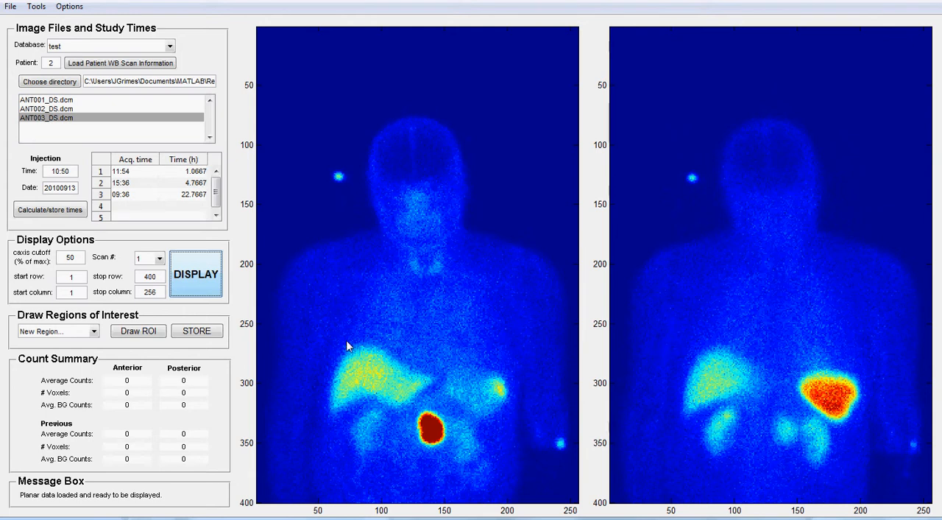
# - Create a new region of interest with the predefined name LKidney
pyautogui.click(95, 333)
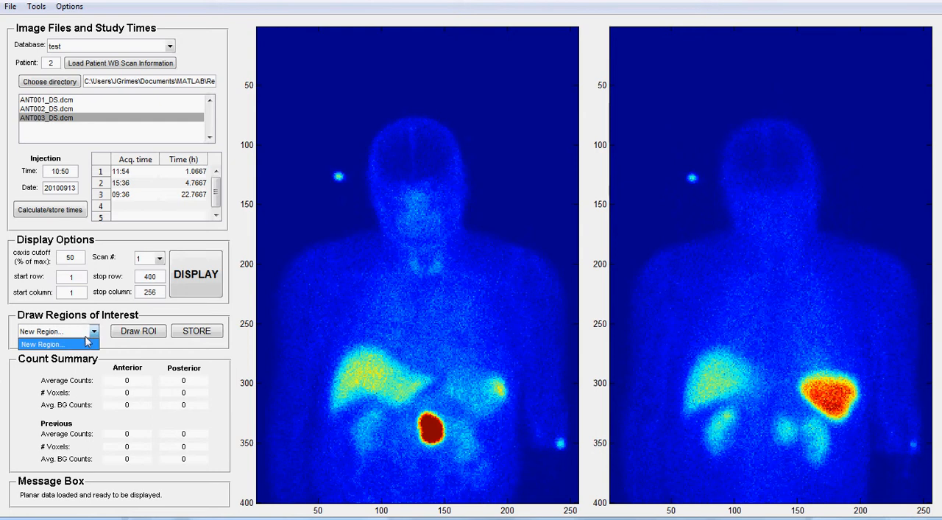
pyautogui.click(44, 344)
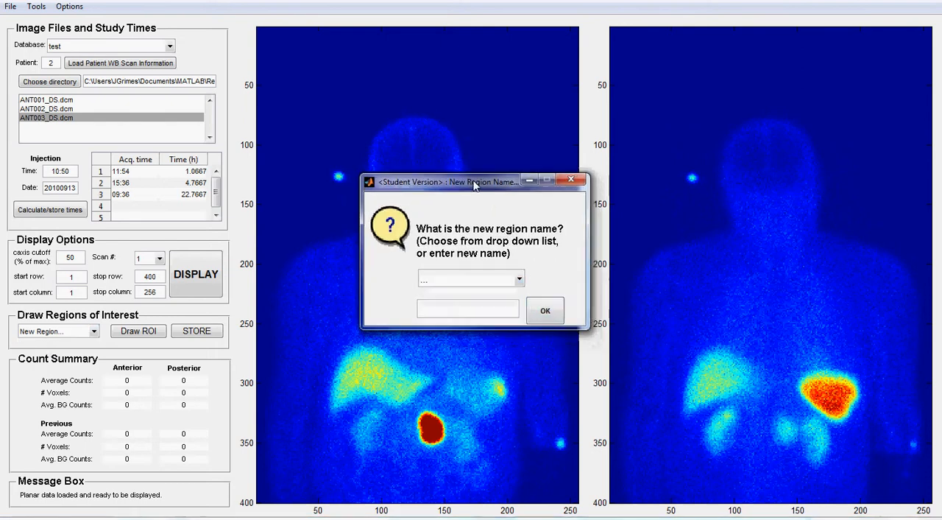
pyautogui.click(520, 280)
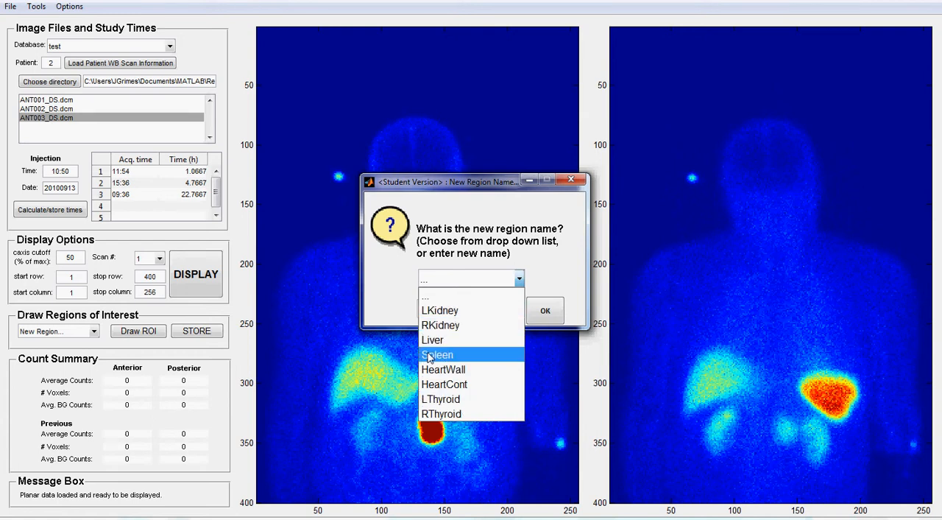
pyautogui.click(439, 312)
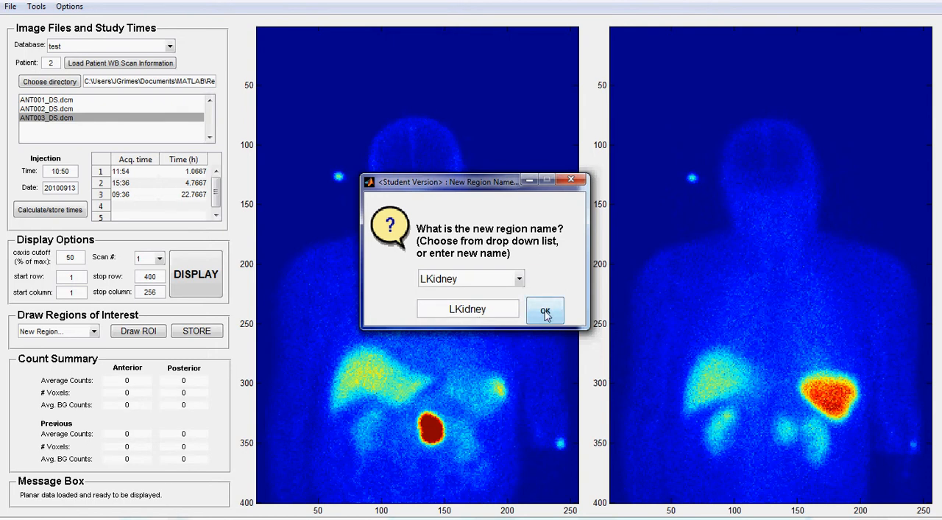
pyautogui.click(545, 311)
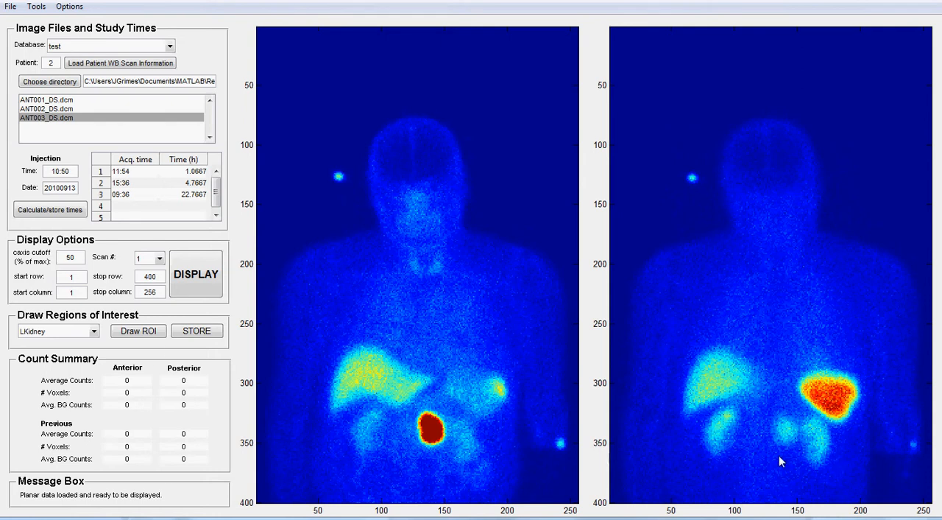
# - Draw the LKidney region around the left kidney on the posterior image, covering about 500 voxels
pyautogui.click(139, 334)
pyautogui.moveTo(800, 410)
pyautogui.mouseDown()
pyautogui.moveTo(801, 468)
pyautogui.moveTo(811, 477)
pyautogui.moveTo(831, 464)
pyautogui.moveTo(838, 441)
pyautogui.moveTo(823, 416)
pyautogui.moveTo(799, 410)
pyautogui.mouseUp()
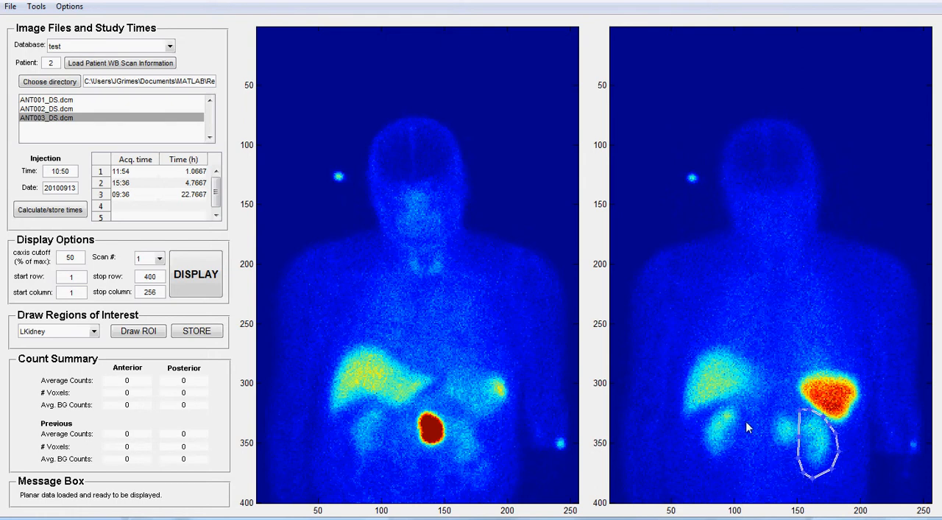
pyautogui.doubleClick(835, 458)
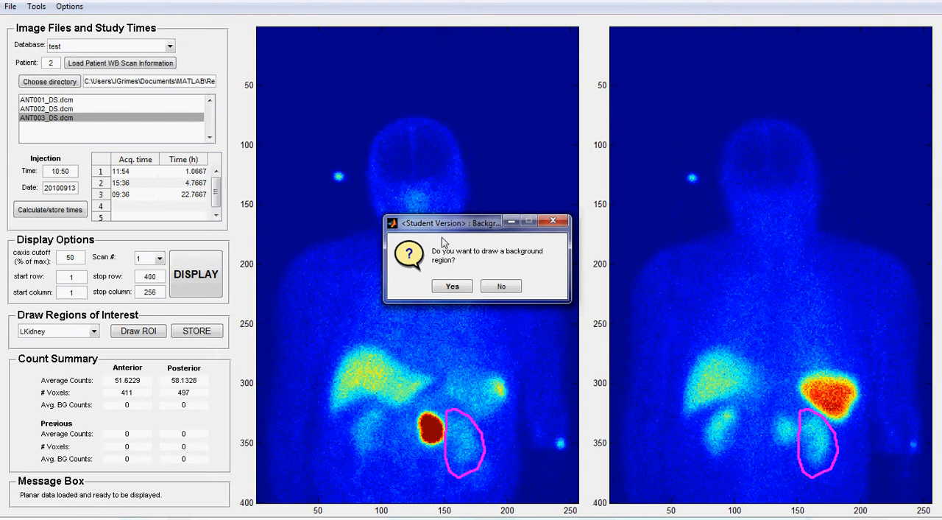
# - Draw a curved background region along the outer lower edge of the left kidney on the posterior image and store the LKidney data
pyautogui.click(452, 287)
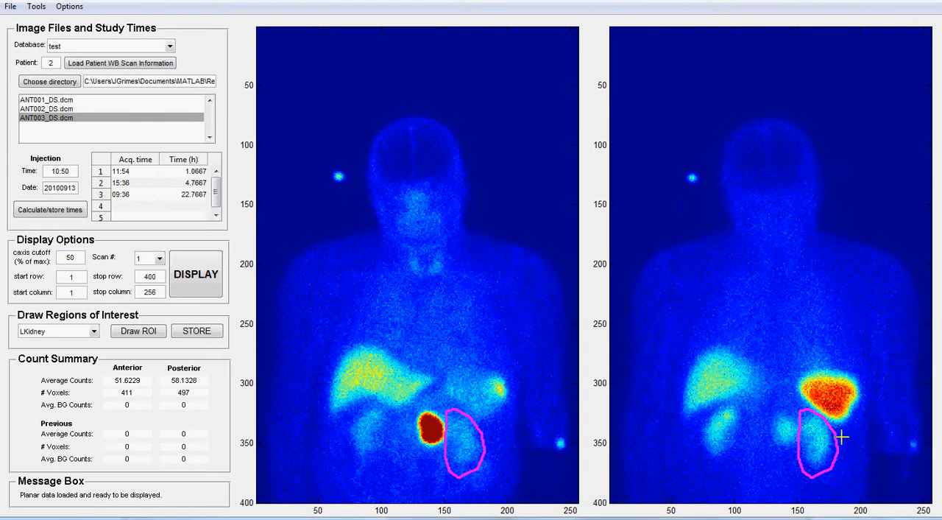
pyautogui.moveTo(841, 444)
pyautogui.mouseDown()
pyautogui.moveTo(838, 471)
pyautogui.moveTo(804, 491)
pyautogui.moveTo(848, 469)
pyautogui.moveTo(849, 437)
pyautogui.moveTo(838, 433)
pyautogui.mouseUp()
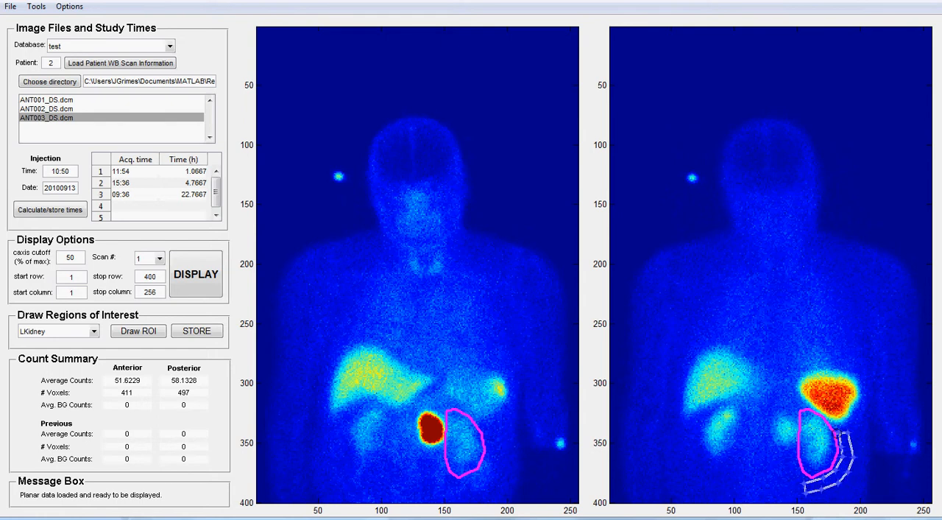
pyautogui.doubleClick(848, 441)
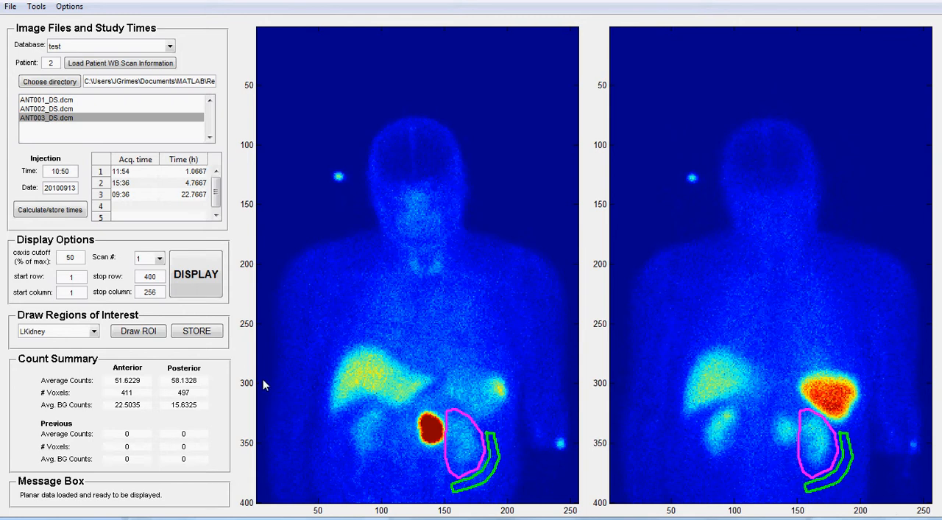
pyautogui.click(196, 333)
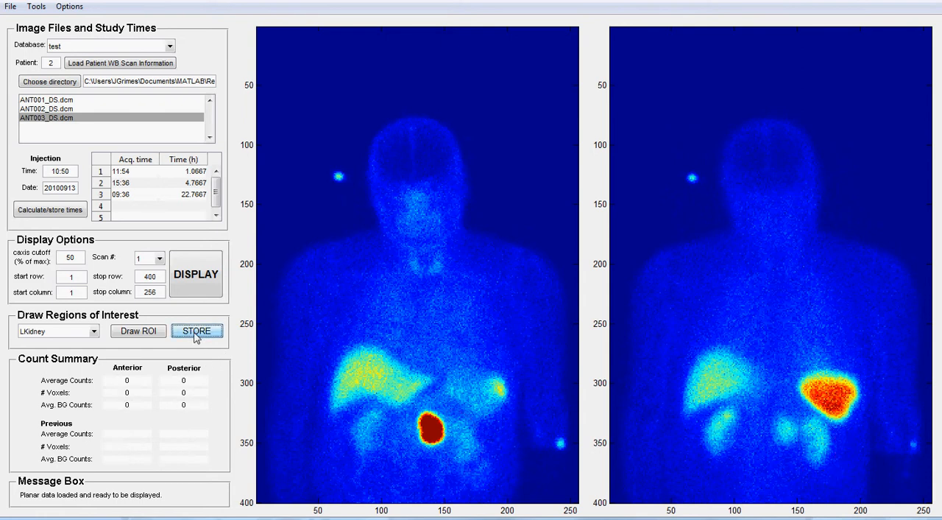
# - Create a new region of interest with the custom name Tumor
pyautogui.click(138, 331)
pyautogui.click(94, 331)
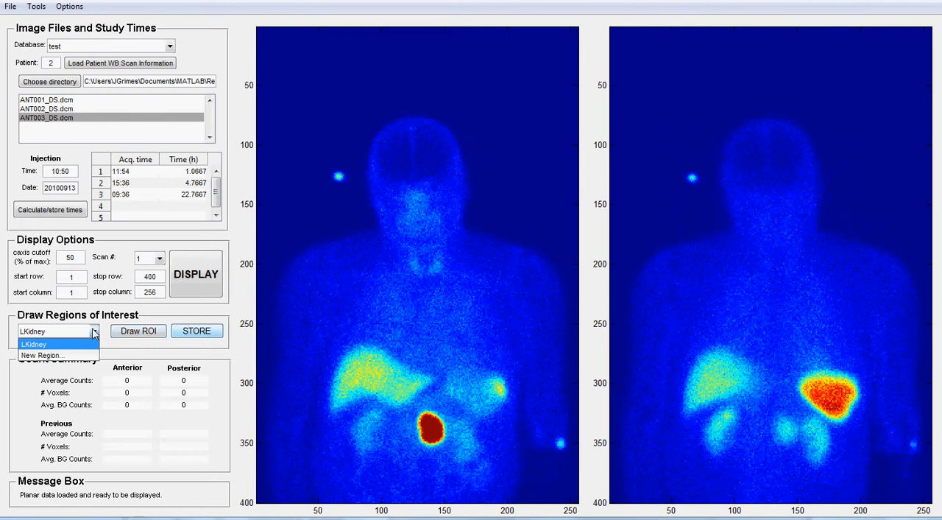
pyautogui.click(48, 355)
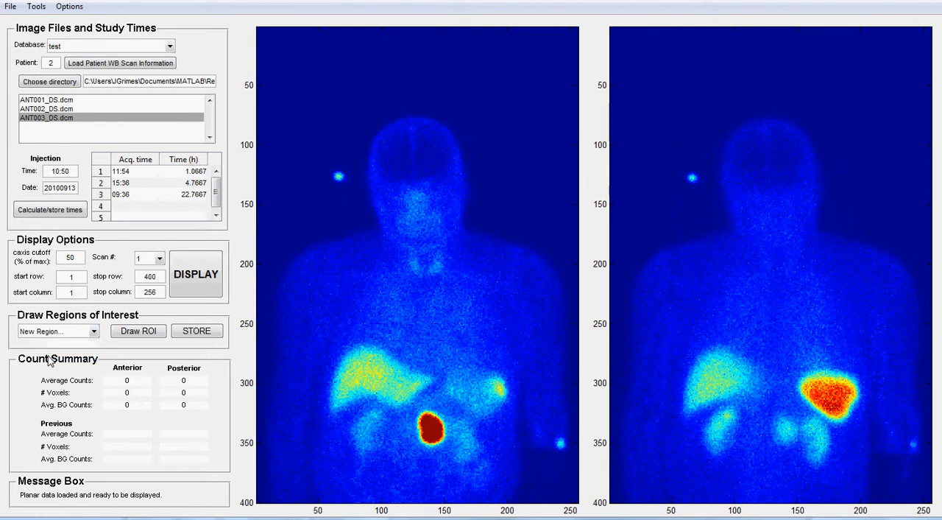
pyautogui.click(451, 293)
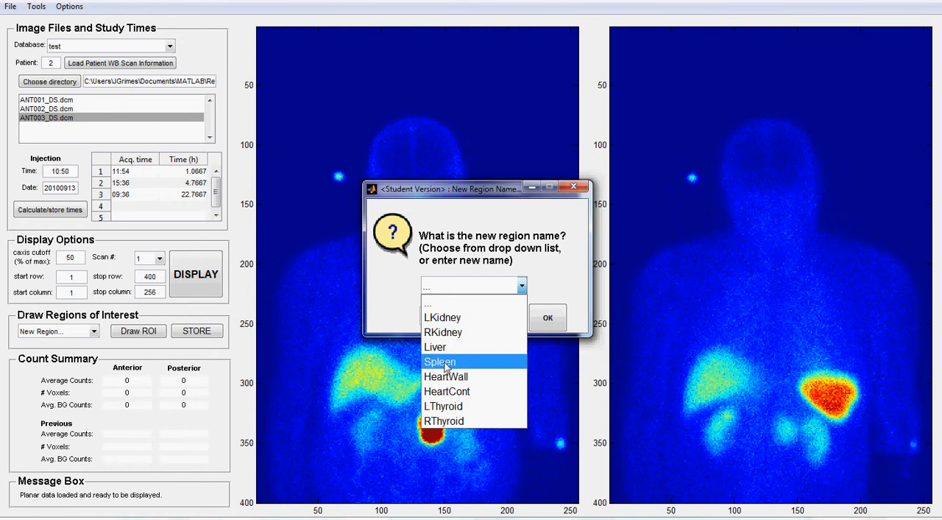
pyautogui.click(389, 308)
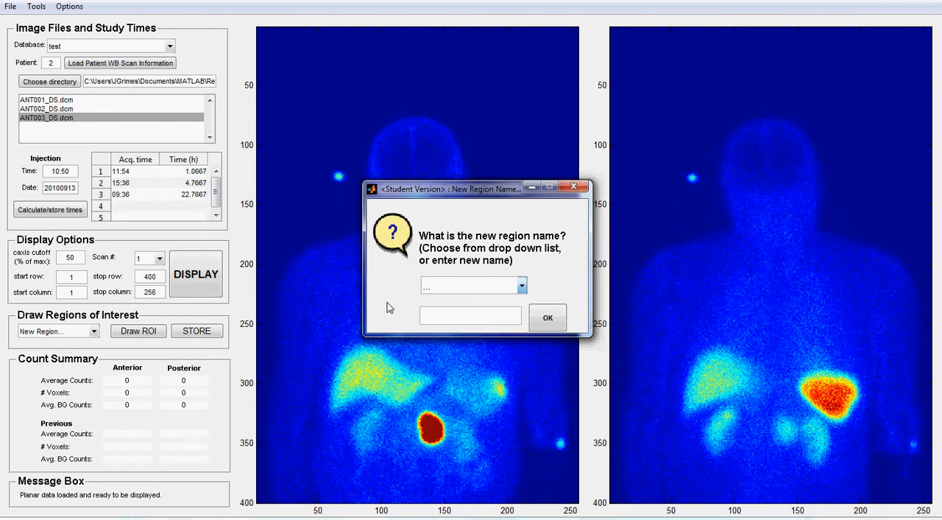
pyautogui.click(472, 316)
pyautogui.write('Tumor')
pyautogui.click(549, 322)
pyautogui.click(548, 322)
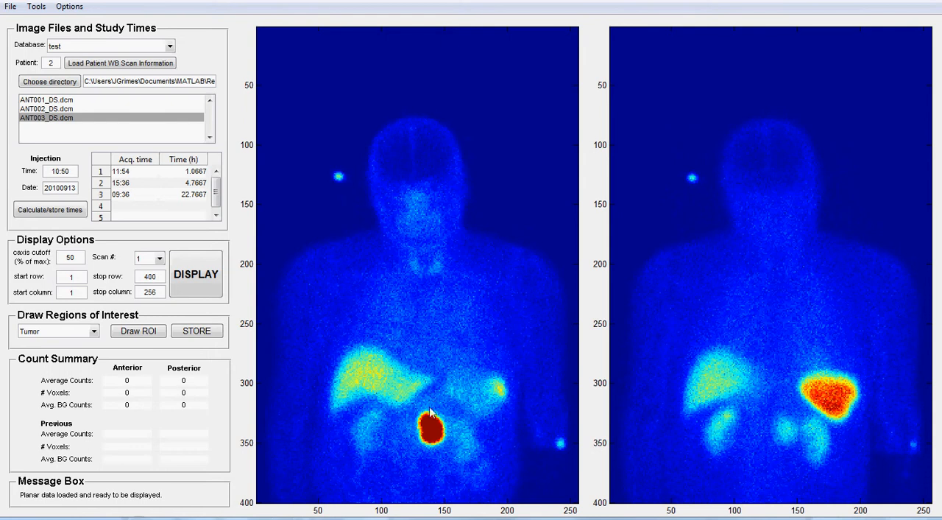
# - Draw the Tumor region around the bright abdominal hot spot on the anterior image of scan 1, covering about 285 voxels
pyautogui.click(129, 335)
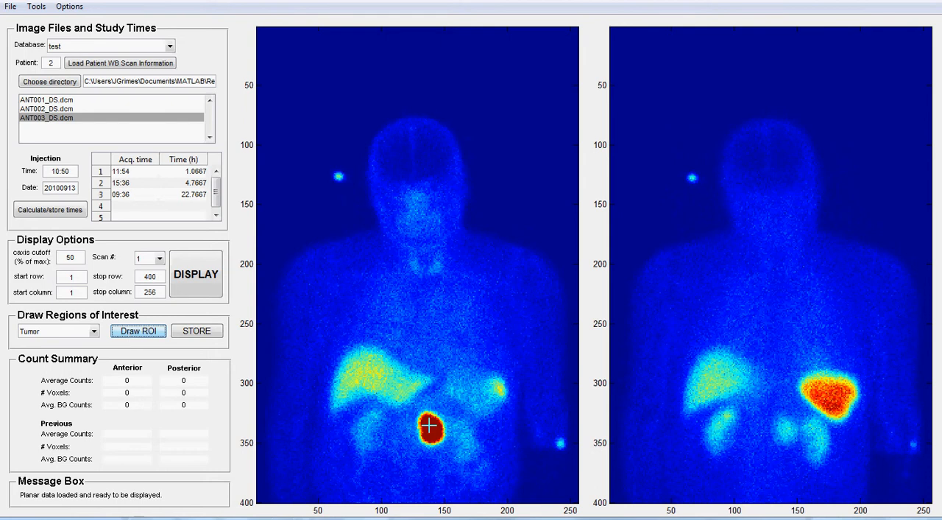
pyautogui.moveTo(429, 401); pyautogui.dragTo(408, 435)
pyautogui.moveTo(414, 449)
pyautogui.mouseDown()
pyautogui.moveTo(428, 456)
pyautogui.moveTo(451, 441)
pyautogui.moveTo(446, 412)
pyautogui.moveTo(417, 406)
pyautogui.mouseUp()
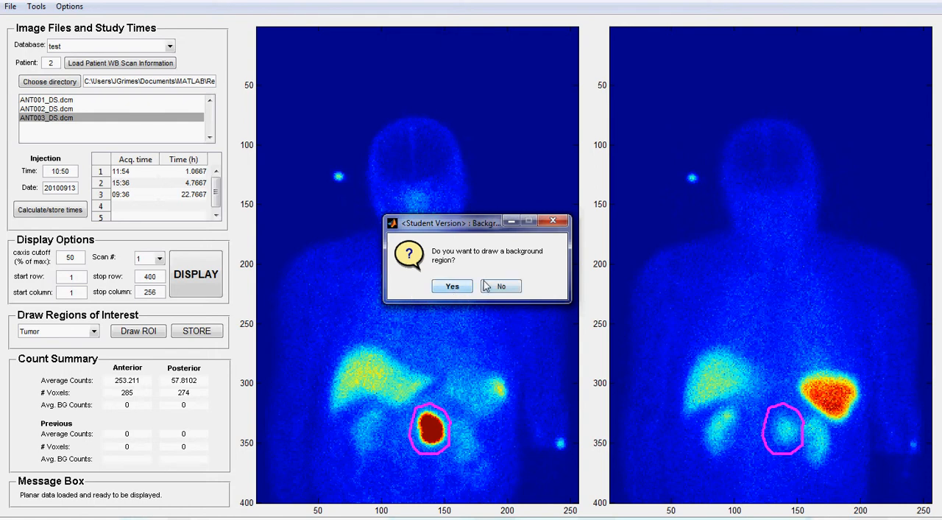
# - Draw a curved background region along the lower left side of the tumor on scan 1's anterior image and store the Tumor data
pyautogui.click(462, 288)
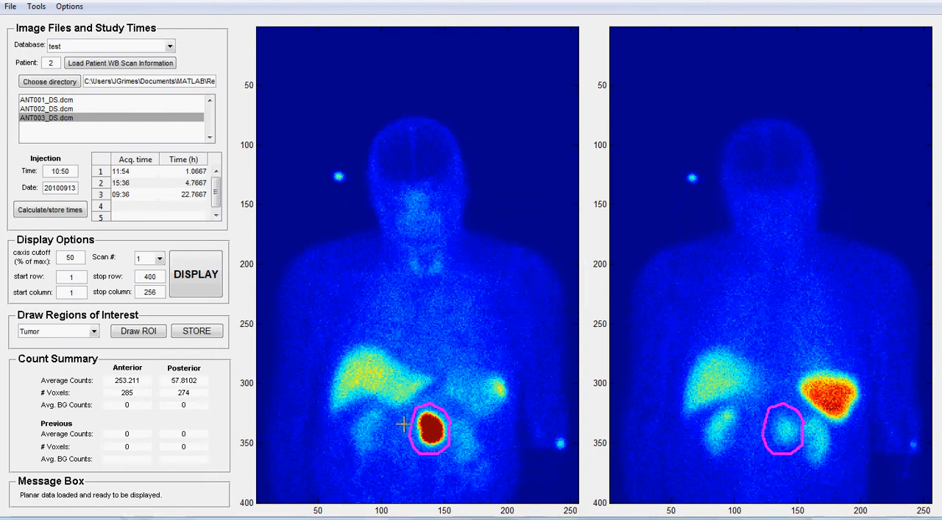
pyautogui.moveTo(404, 444)
pyautogui.mouseDown()
pyautogui.moveTo(432, 471)
pyautogui.moveTo(397, 452)
pyautogui.moveTo(403, 422)
pyautogui.moveTo(402, 434)
pyautogui.mouseUp()
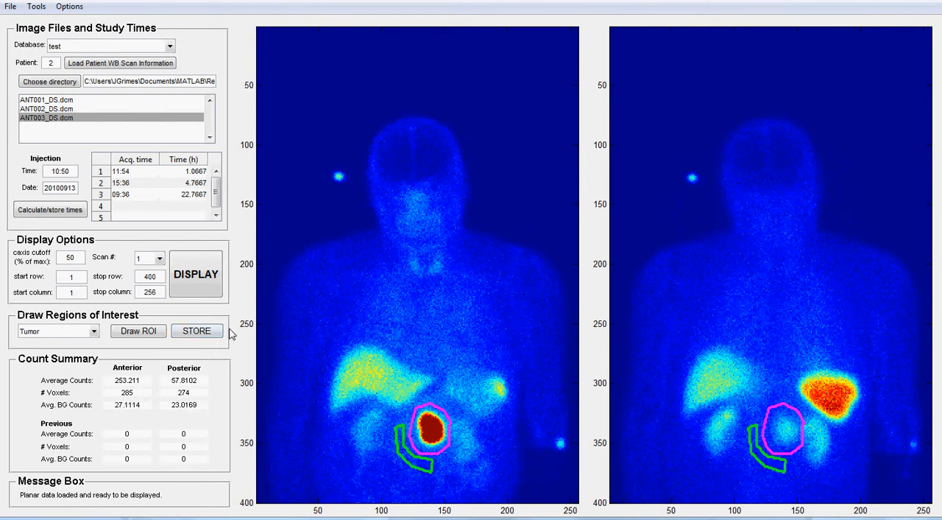
pyautogui.click(203, 334)
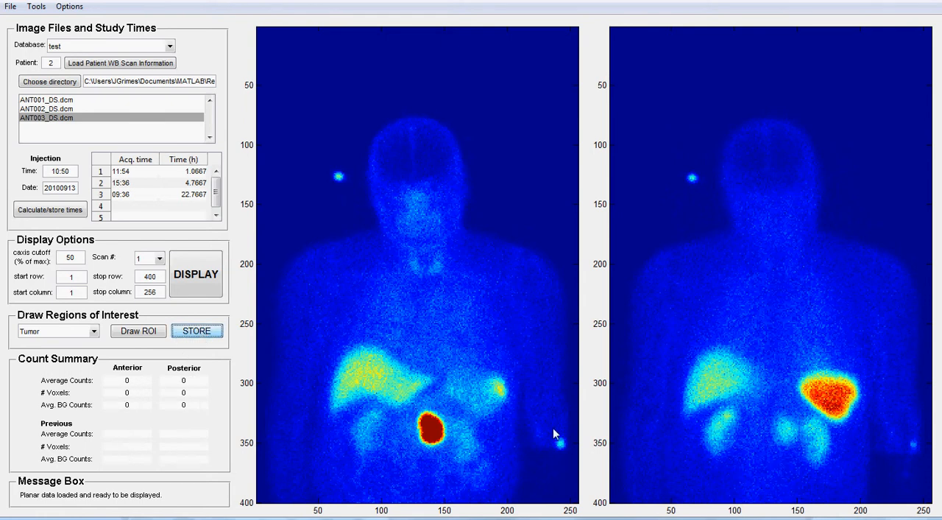
# - Display the anterior and posterior images of scan 2
pyautogui.click(159, 259)
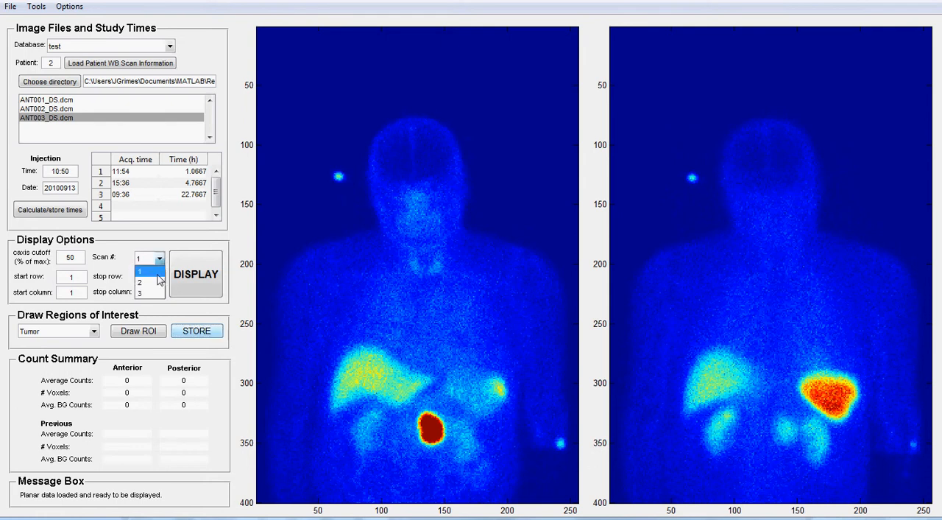
pyautogui.click(151, 277)
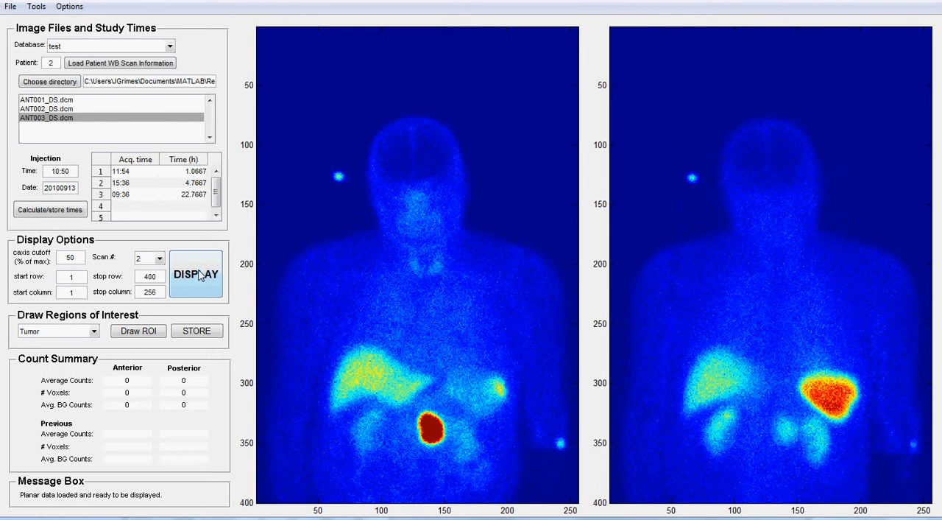
pyautogui.click(199, 275)
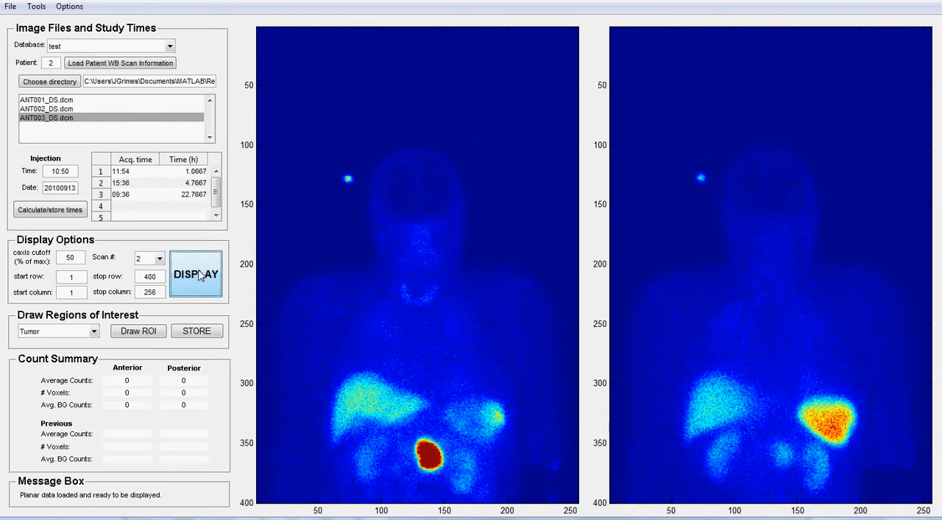
# - Draw the existing LKidney region around the left kidney on the posterior image of scan 2, covering about 450 voxels
pyautogui.click(94, 331)
pyautogui.click(62, 343)
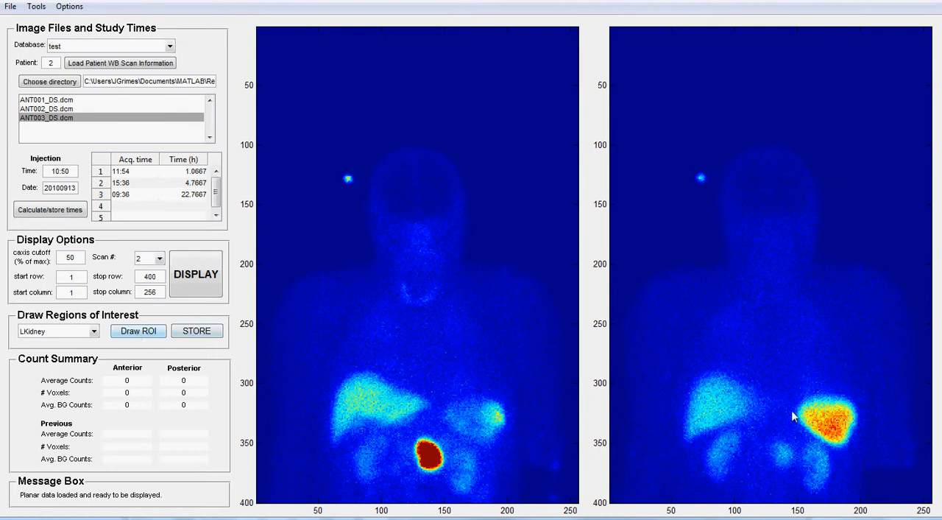
pyautogui.click(165, 335)
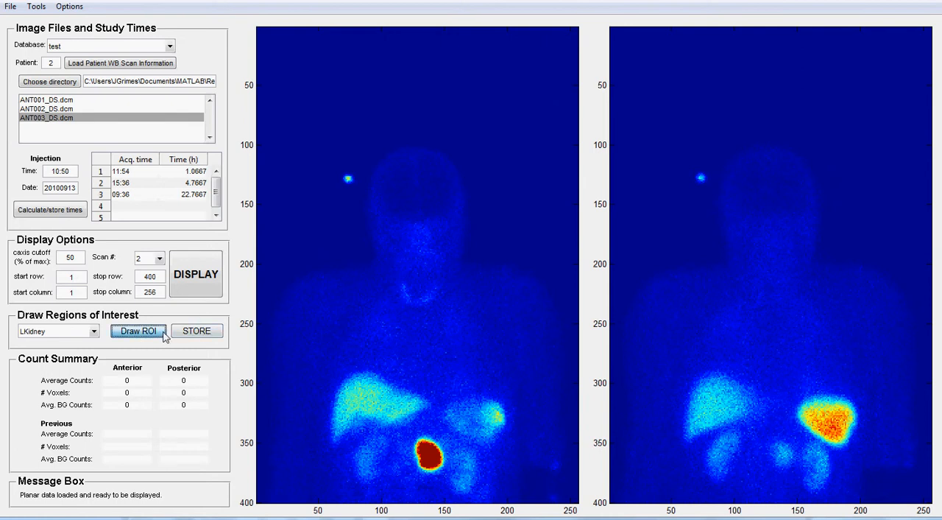
pyautogui.moveTo(836, 455)
pyautogui.mouseDown()
pyautogui.moveTo(824, 440)
pyautogui.moveTo(799, 441)
pyautogui.moveTo(795, 486)
pyautogui.moveTo(803, 497)
pyautogui.moveTo(829, 497)
pyautogui.moveTo(835, 452)
pyautogui.mouseUp()
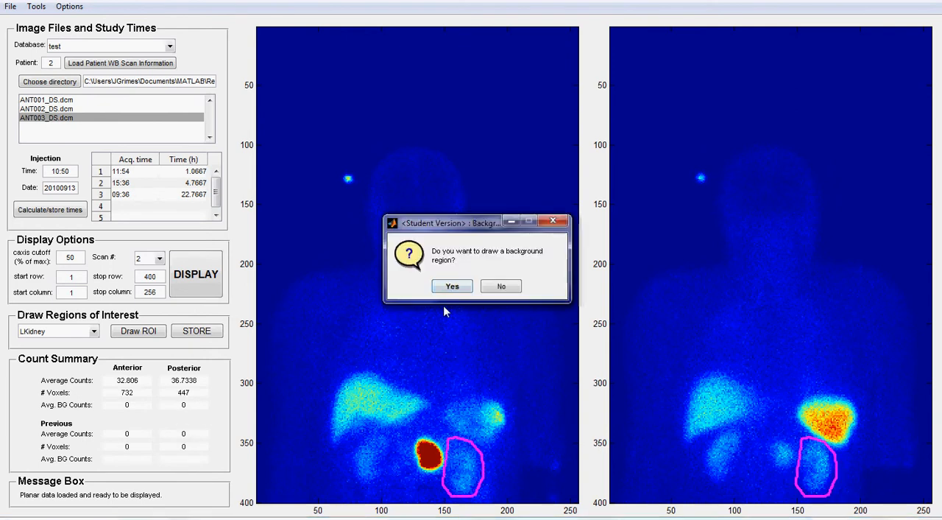
# - Draw a narrow background strip along the outer side of the left kidney on scan 2's posterior image and store the LKidney data
pyautogui.click(452, 287)
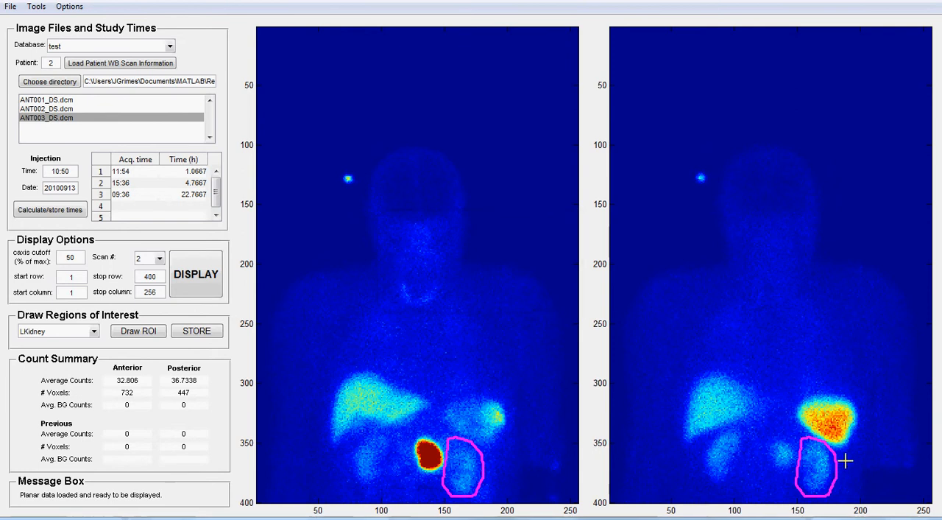
pyautogui.moveTo(841, 479)
pyautogui.mouseDown()
pyautogui.moveTo(833, 495)
pyautogui.moveTo(849, 481)
pyautogui.moveTo(841, 457)
pyautogui.mouseUp()
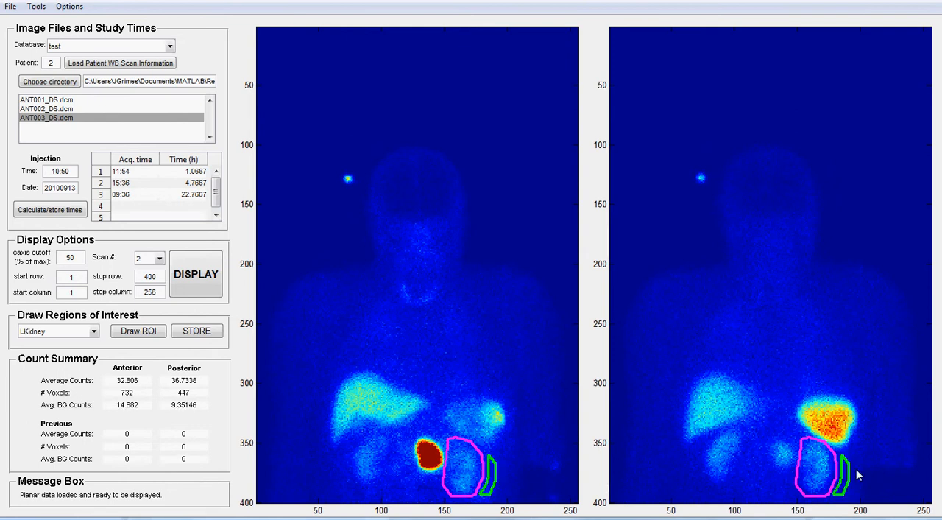
pyautogui.click(206, 332)
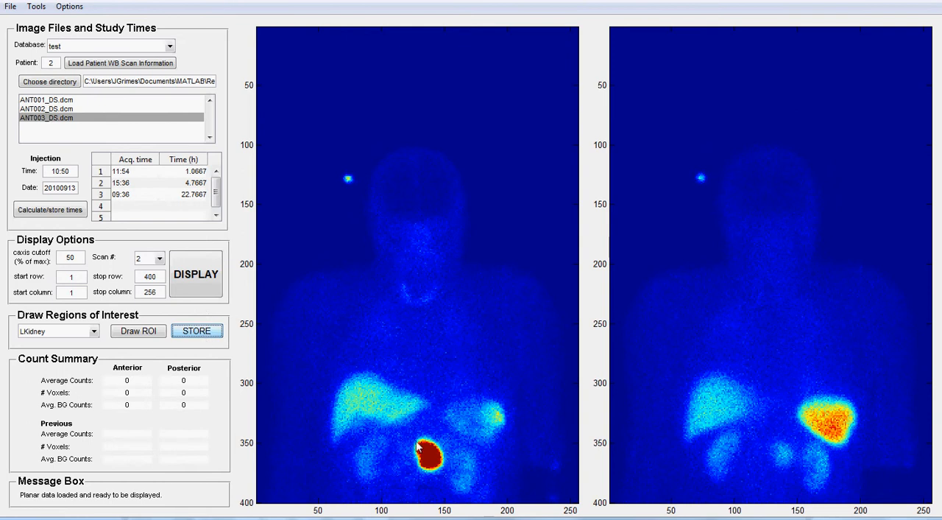
# - Draw the existing Tumor region around the bright hot spot on the anterior image of scan 2, covering about 280 voxels
pyautogui.click(94, 331)
pyautogui.click(46, 356)
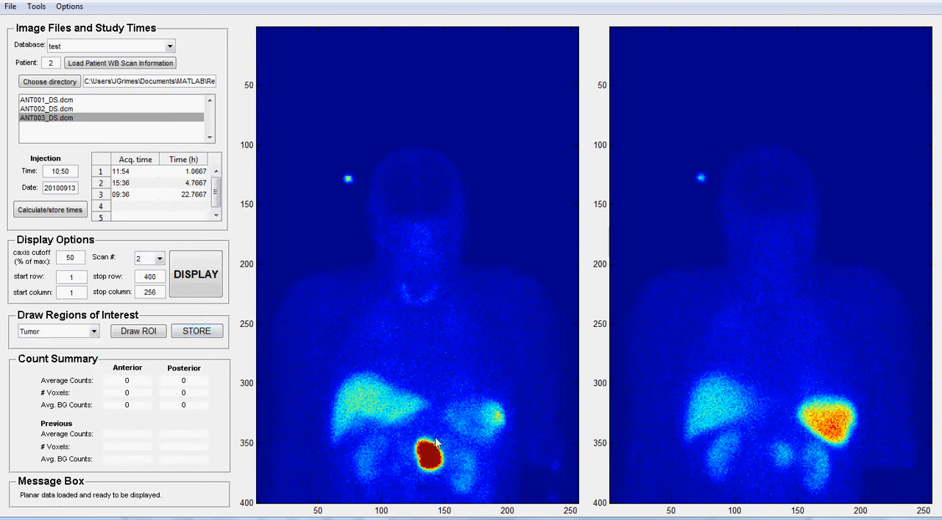
pyautogui.click(138, 332)
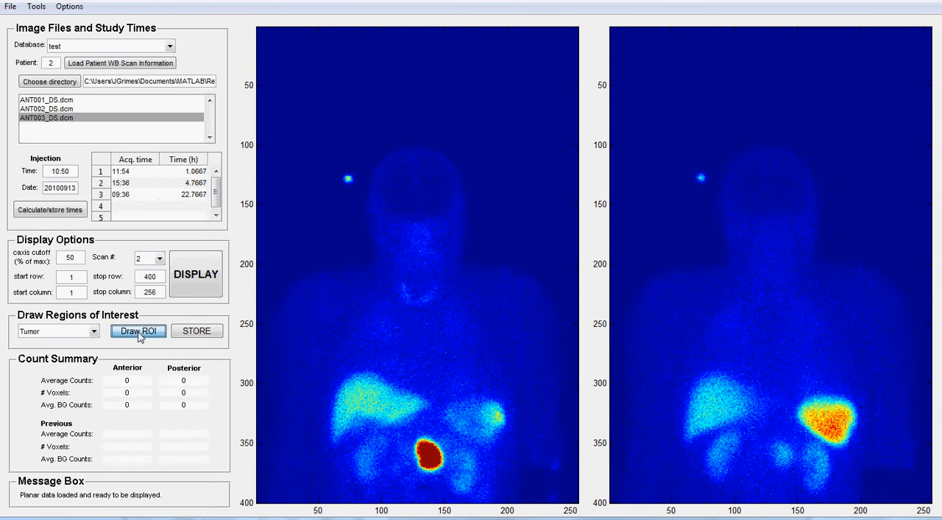
pyautogui.moveTo(424, 427)
pyautogui.mouseDown()
pyautogui.moveTo(411, 443)
pyautogui.moveTo(414, 469)
pyautogui.moveTo(440, 479)
pyautogui.moveTo(446, 445)
pyautogui.moveTo(424, 427)
pyautogui.mouseUp()
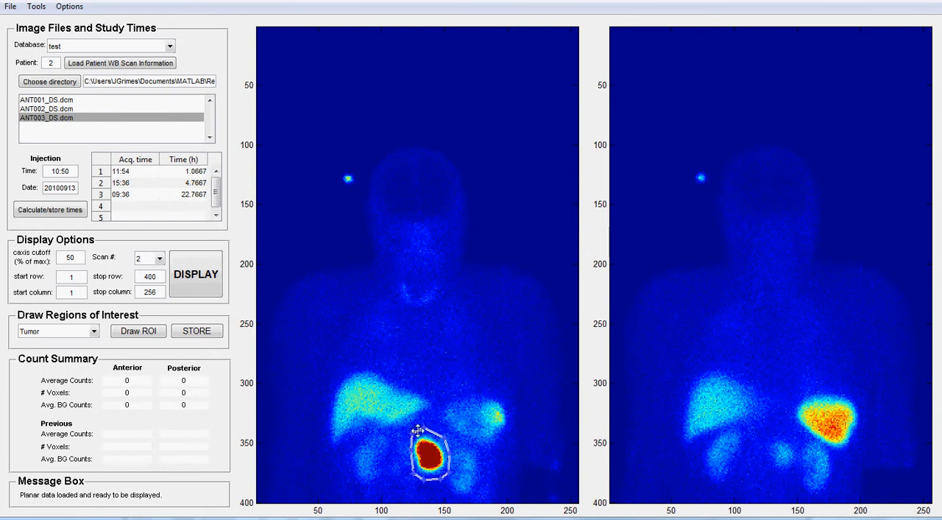
pyautogui.click(206, 338)
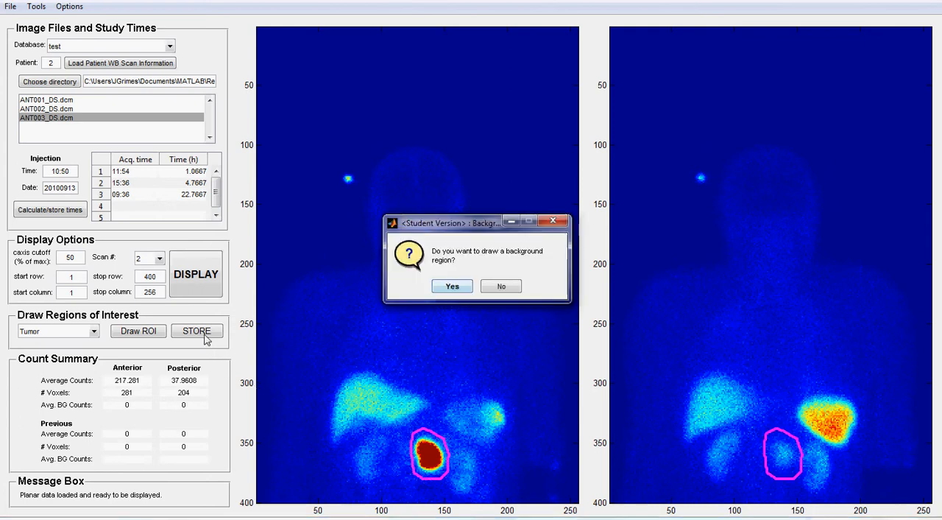
# - Draw a curved background region along the lower left side of the tumor on scan 2's anterior image and store the Tumor data
pyautogui.click(451, 289)
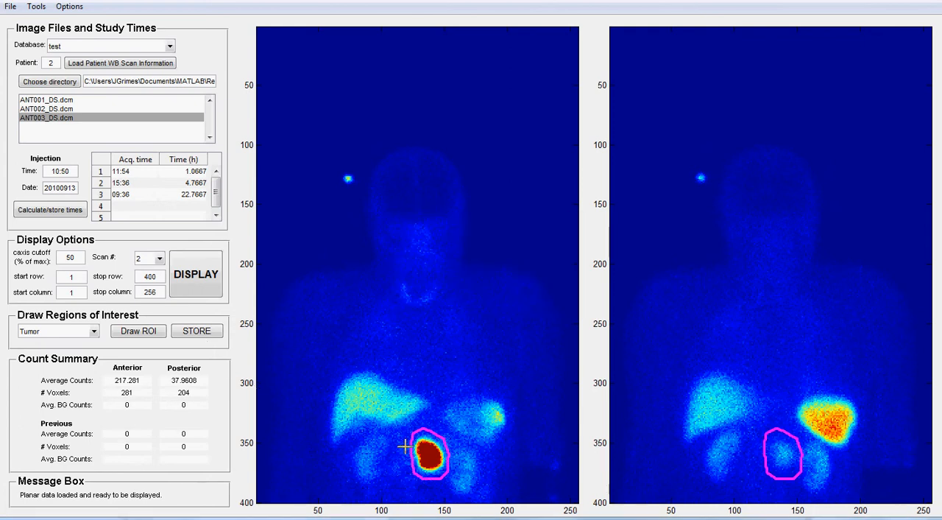
pyautogui.moveTo(404, 448)
pyautogui.mouseDown()
pyautogui.moveTo(409, 471)
pyautogui.moveTo(428, 489)
pyautogui.moveTo(402, 482)
pyautogui.moveTo(394, 467)
pyautogui.moveTo(397, 449)
pyautogui.moveTo(407, 450)
pyautogui.mouseUp()
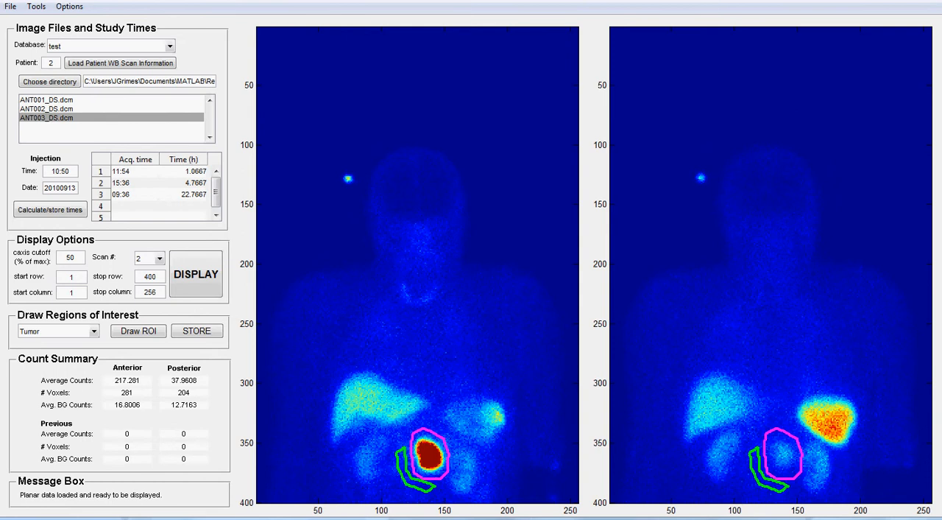
pyautogui.click(195, 331)
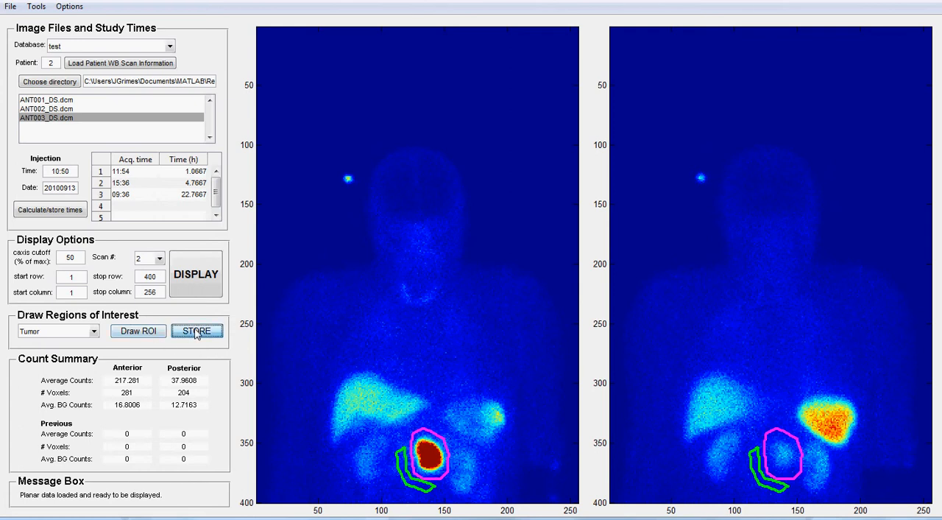
# - Display the anterior and posterior images of scan 3
pyautogui.click(159, 260)
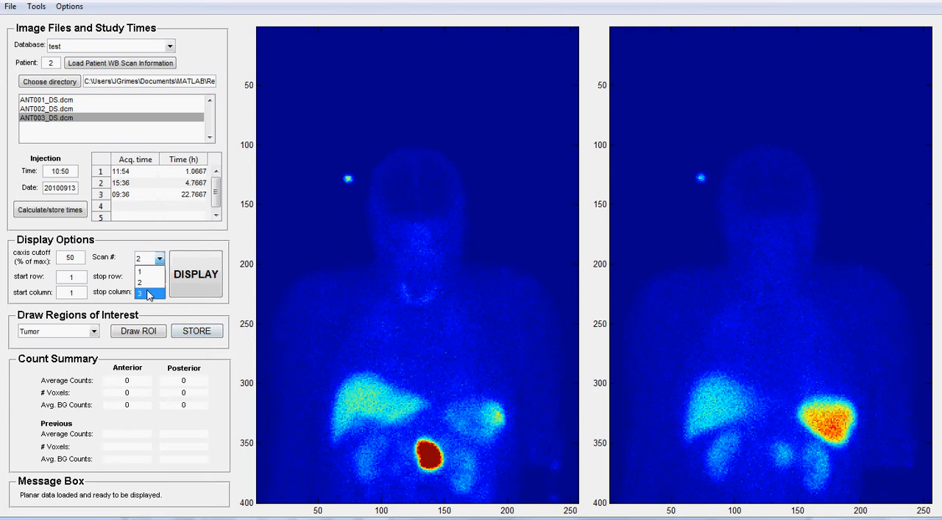
pyautogui.click(150, 293)
pyautogui.click(195, 275)
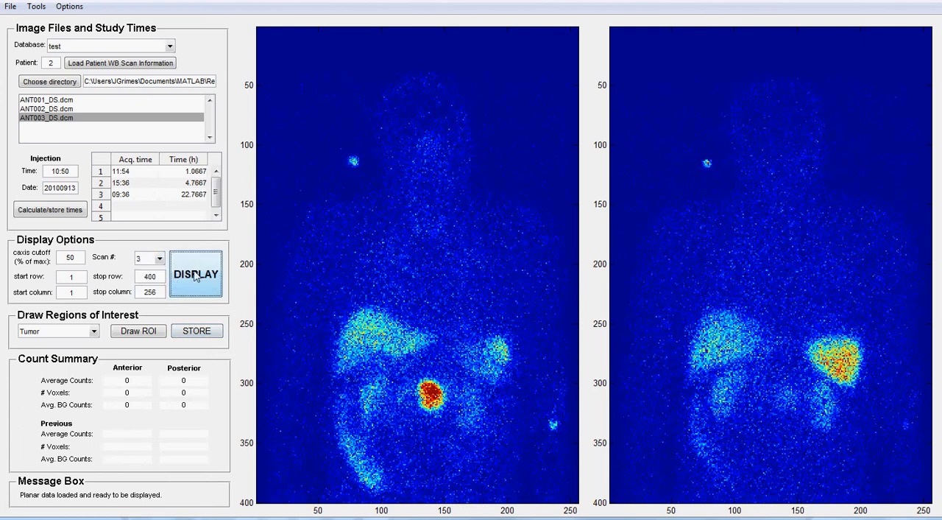
# - Draw the existing LKidney region around the left kidney on the posterior image of scan 3, covering about 113 voxels
pyautogui.click(97, 332)
pyautogui.click(98, 332)
pyautogui.click(94, 332)
pyautogui.click(84, 342)
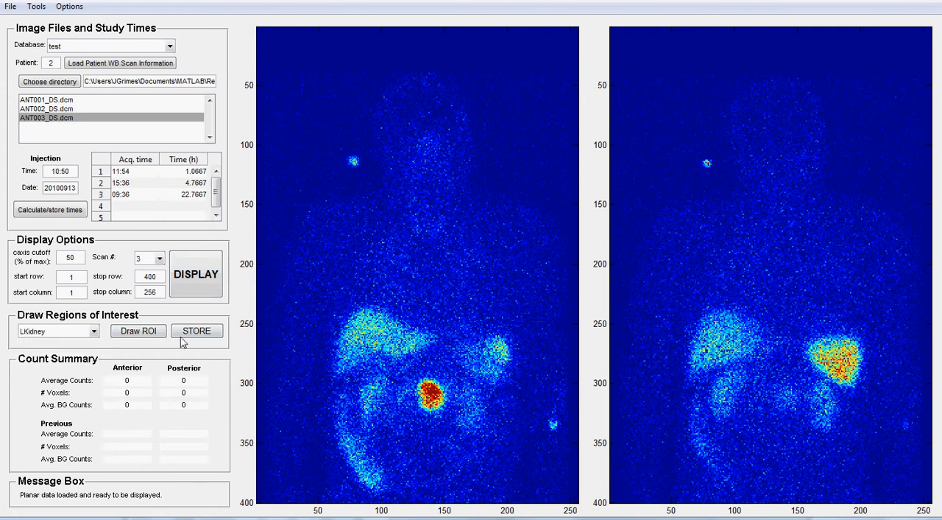
pyautogui.click(147, 332)
pyautogui.moveTo(802, 382)
pyautogui.mouseDown()
pyautogui.moveTo(807, 433)
pyautogui.moveTo(837, 437)
pyautogui.moveTo(837, 388)
pyautogui.moveTo(809, 371)
pyautogui.moveTo(802, 380)
pyautogui.mouseUp()
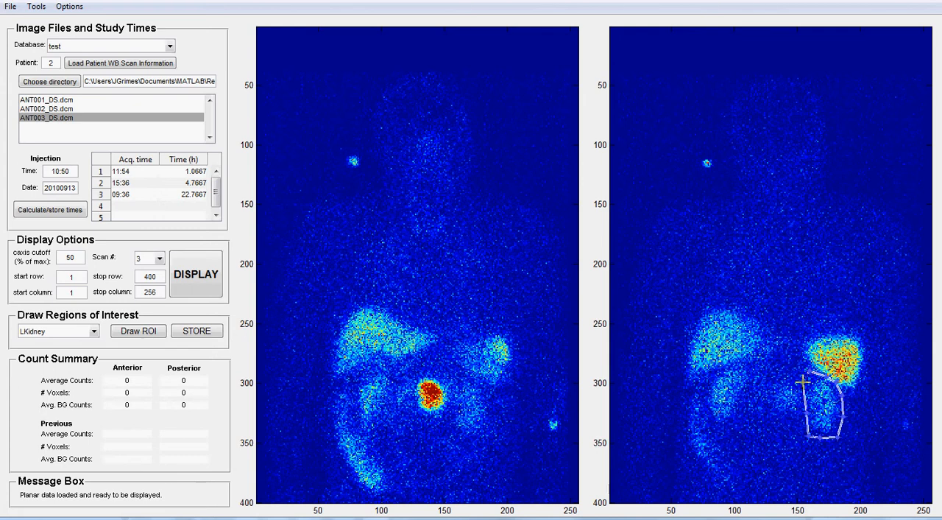
pyautogui.doubleClick(805, 397)
# - Draw an L-shaped background region along the kidney's outer and lower edges on scan 3's posterior image and store the LKidney data
pyautogui.click(450, 287)
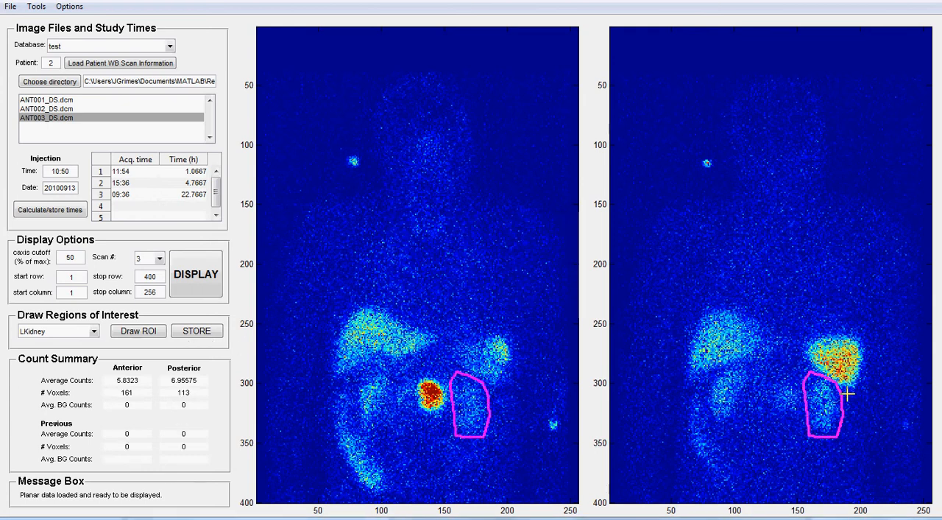
pyautogui.moveTo(847, 395)
pyautogui.mouseDown()
pyautogui.moveTo(841, 440)
pyautogui.moveTo(818, 440)
pyautogui.moveTo(815, 449)
pyautogui.moveTo(846, 447)
pyautogui.moveTo(849, 394)
pyautogui.moveTo(849, 404)
pyautogui.mouseUp()
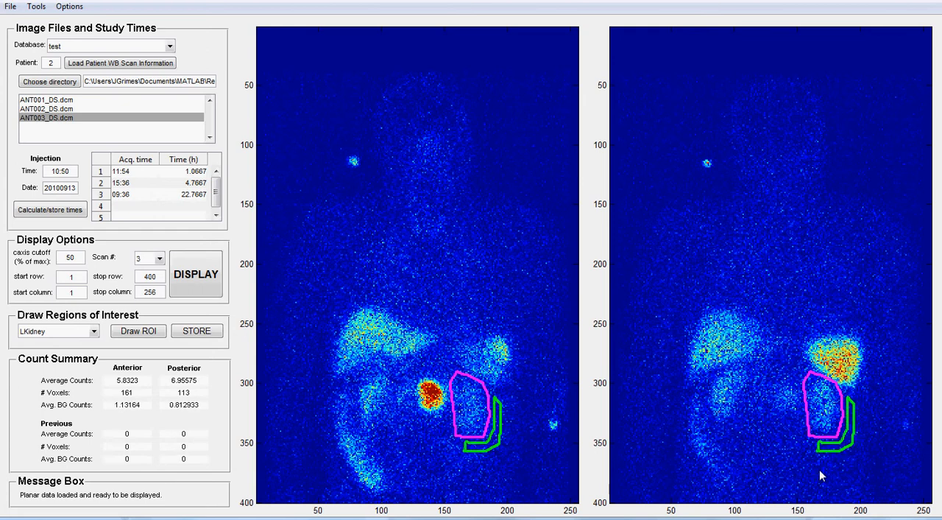
pyautogui.click(196, 331)
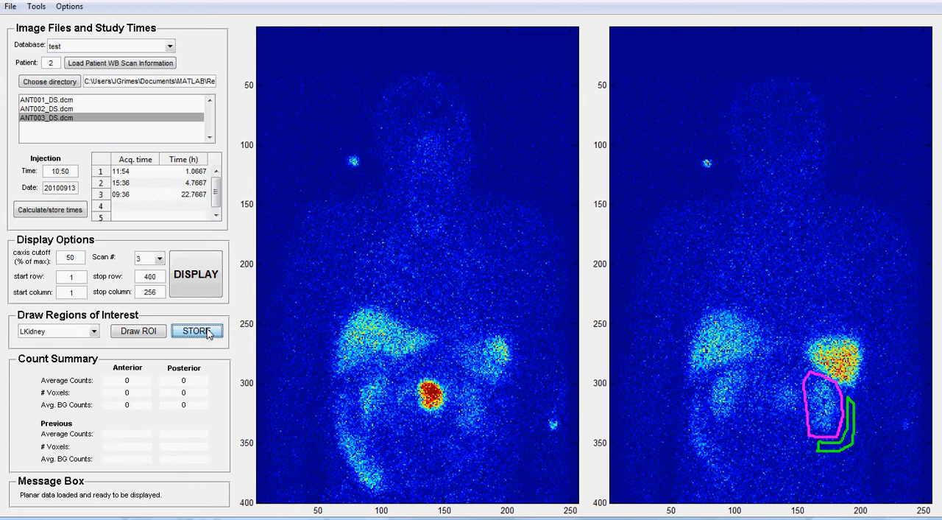
# - Draw the existing Tumor region around the bright hot spot on the anterior image of scan 3, covering about 100 voxels
pyautogui.click(96, 333)
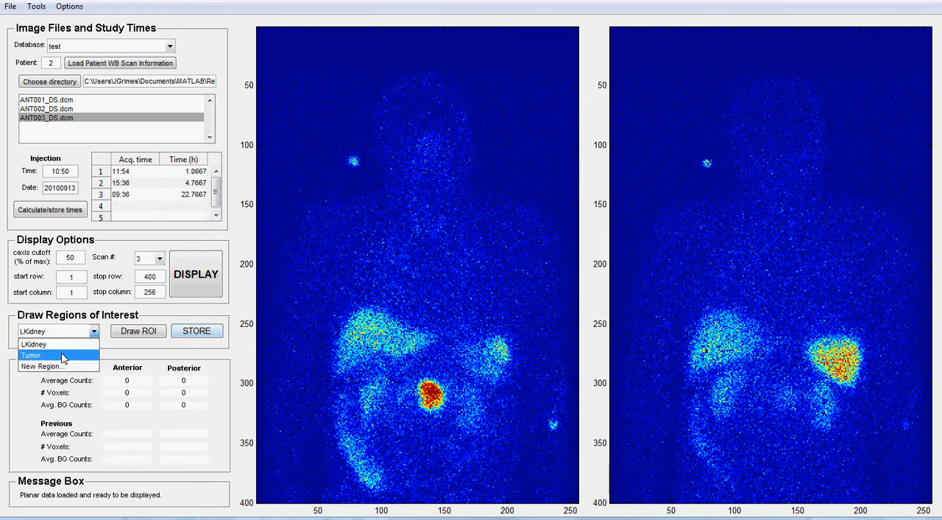
pyautogui.click(31, 355)
pyautogui.click(138, 330)
pyautogui.click(137, 331)
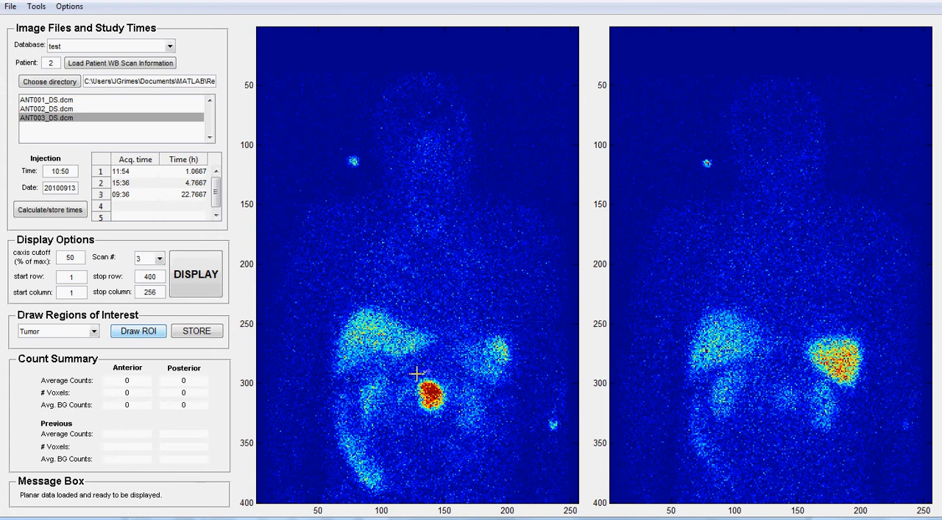
pyautogui.moveTo(413, 373)
pyautogui.mouseDown()
pyautogui.moveTo(420, 418)
pyautogui.moveTo(449, 411)
pyautogui.moveTo(450, 384)
pyautogui.moveTo(421, 375)
pyautogui.mouseUp()
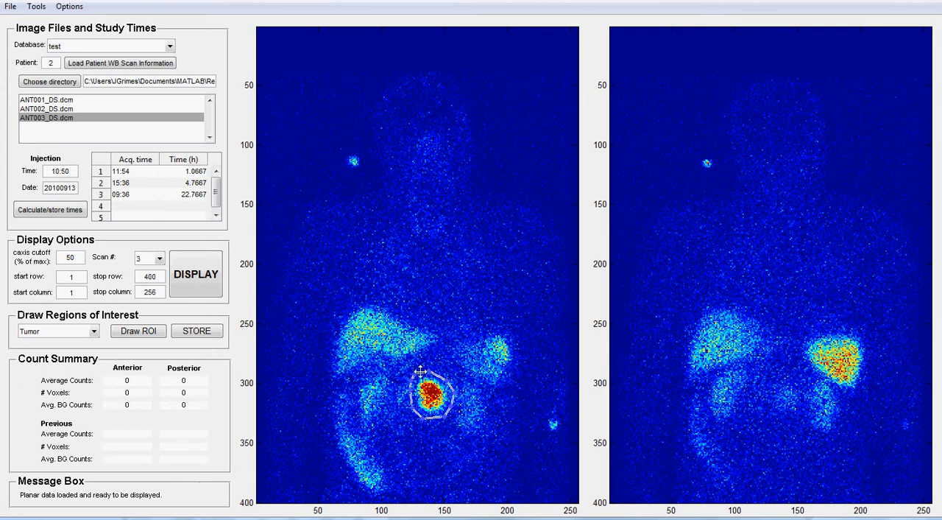
pyautogui.click(198, 333)
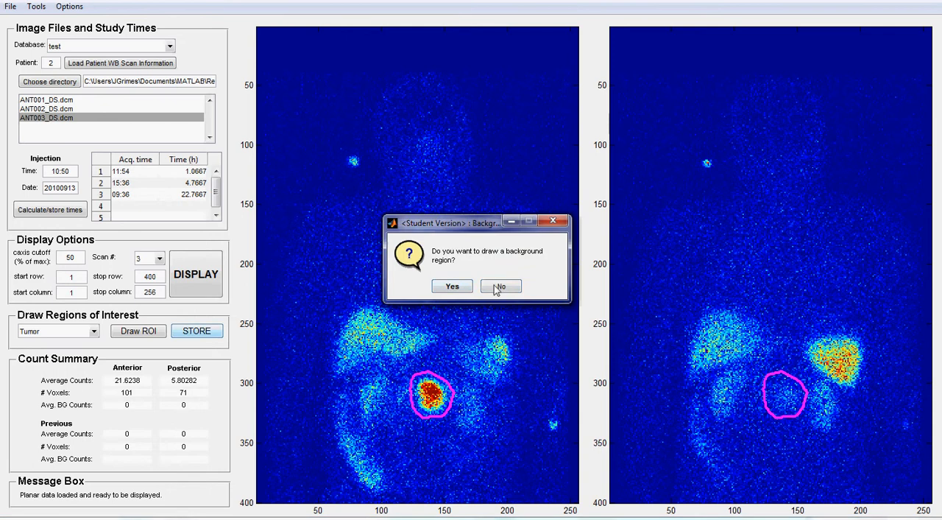
# - Draw an L-shaped background region around the tumor's lower-left side on scan 3's anterior image and store the Tumor data
pyautogui.click(452, 287)
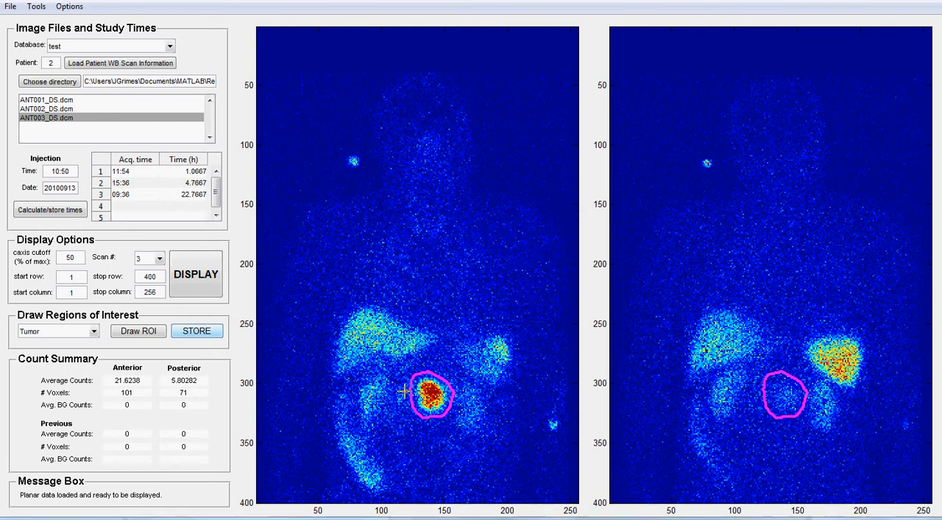
pyautogui.moveTo(405, 397)
pyautogui.mouseDown()
pyautogui.moveTo(410, 417)
pyautogui.moveTo(439, 432)
pyautogui.moveTo(400, 421)
pyautogui.moveTo(401, 391)
pyautogui.mouseUp()
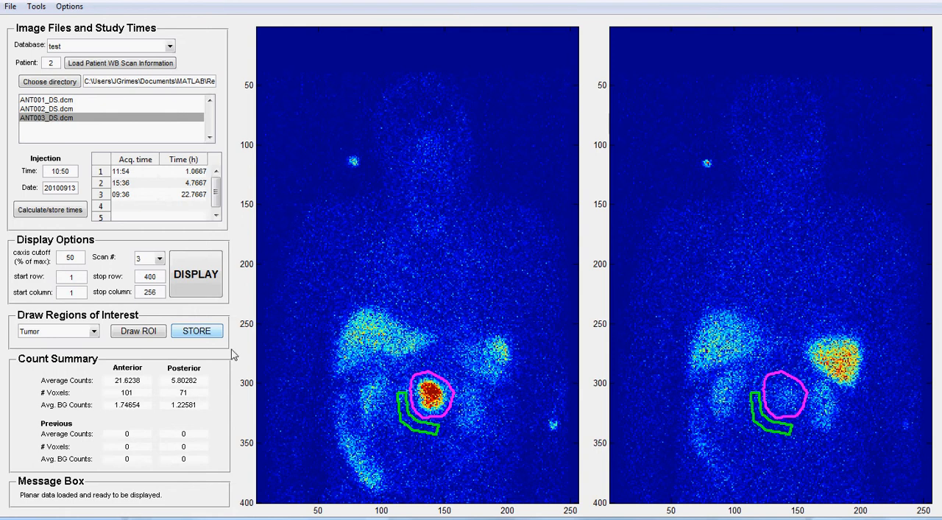
pyautogui.click(208, 333)
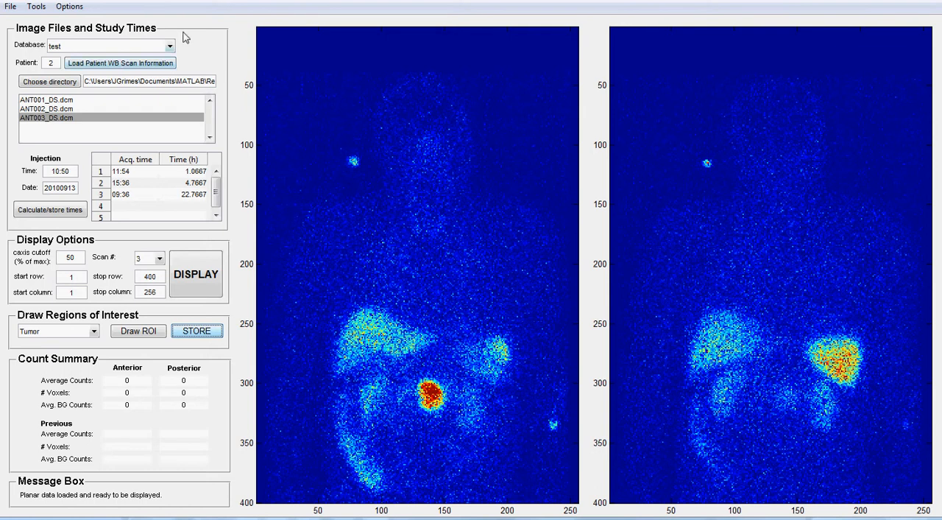
# - Save the patient's data as test2 in the Saved_matfiles folder, overwriting the existing MAT-file
pyautogui.click(11, 7)
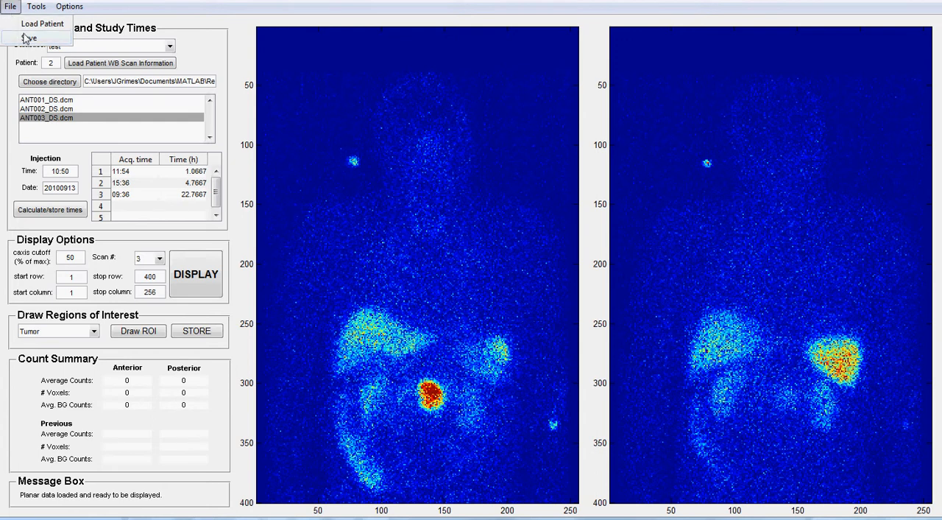
pyautogui.click(27, 38)
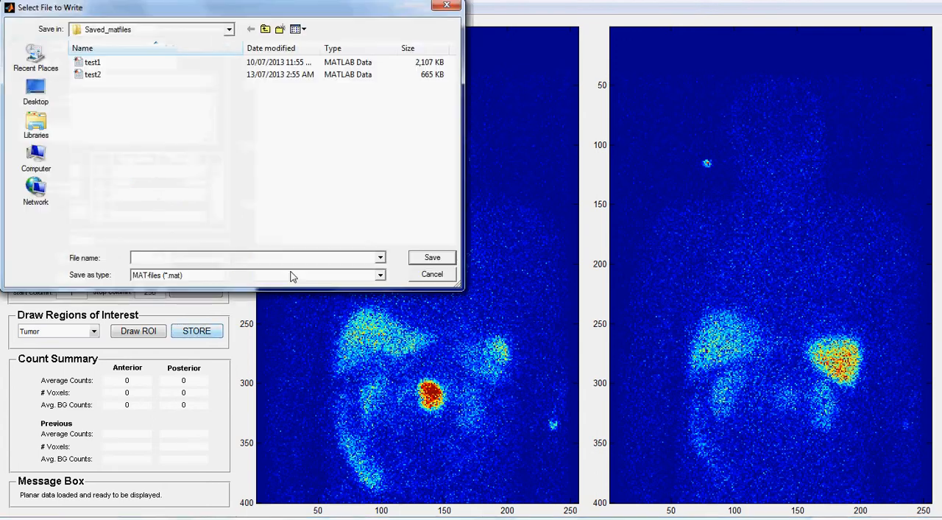
pyautogui.click(91, 77)
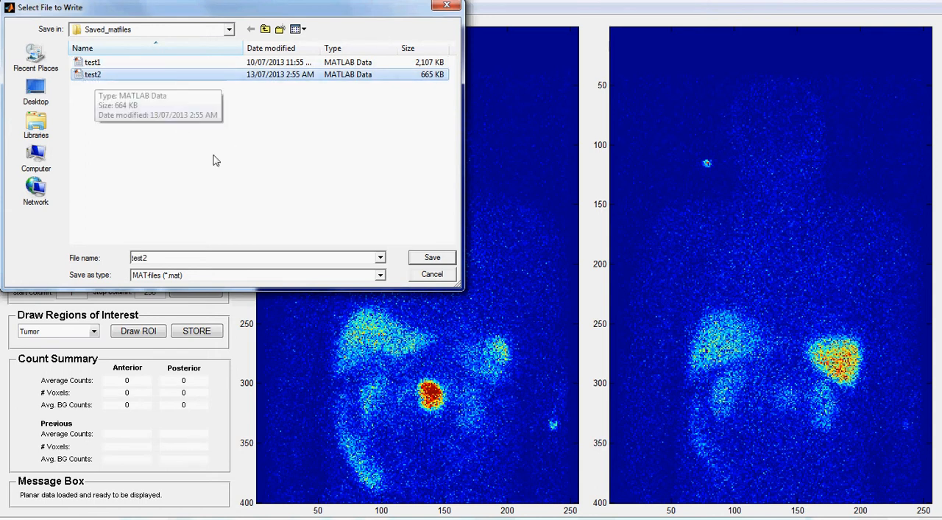
pyautogui.click(436, 259)
pyautogui.click(467, 309)
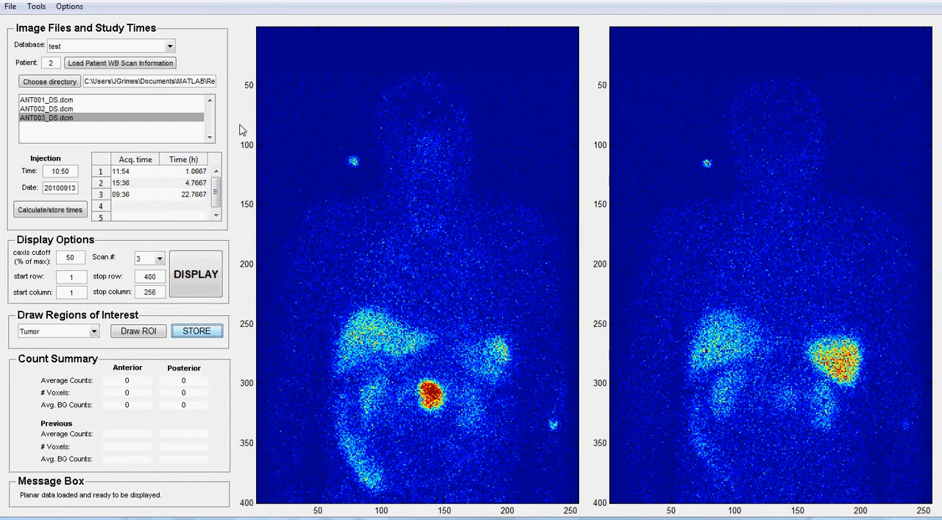
pyautogui.click(39, 10)
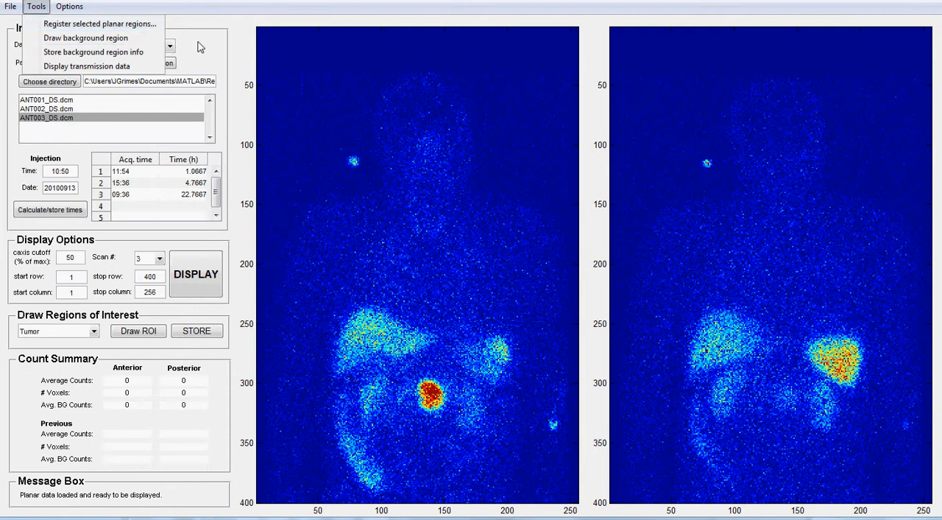
pyautogui.click(234, 45)
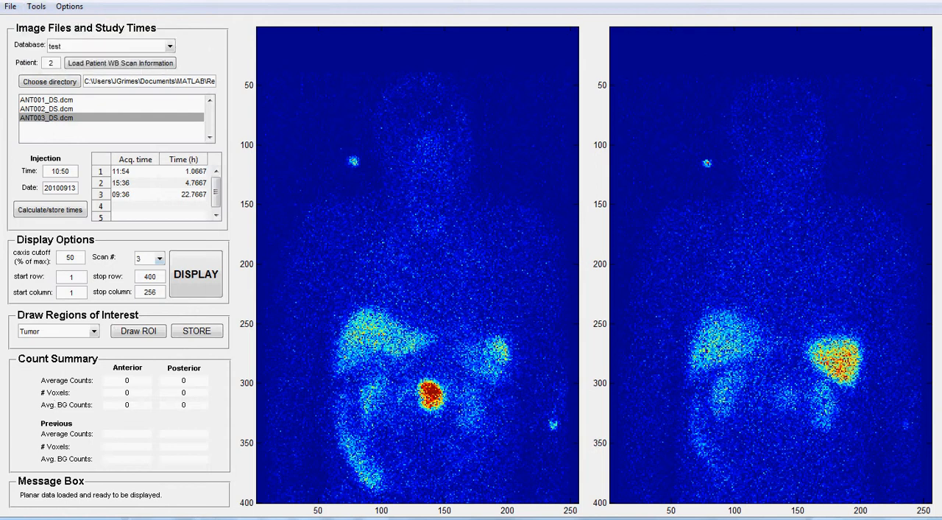